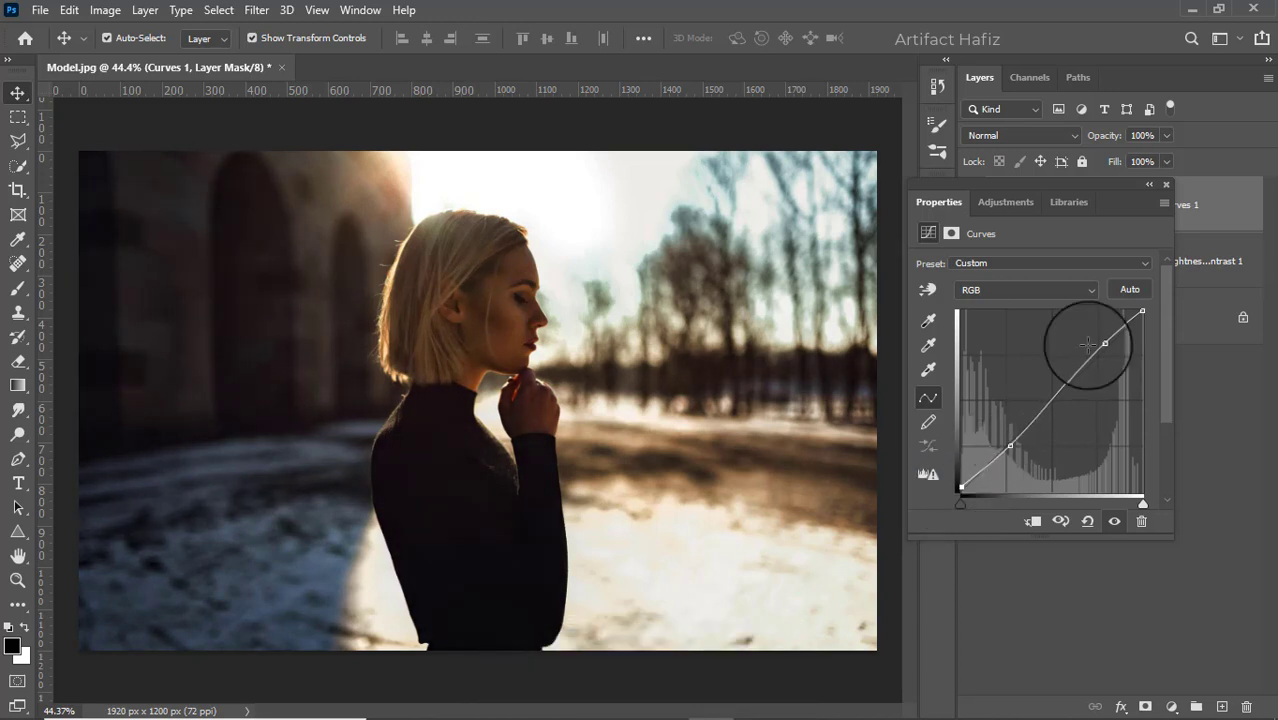
Step: Add a new layer above the Curves adjustment and set the Brush tool's foreground color to ff7200
click(1165, 186)
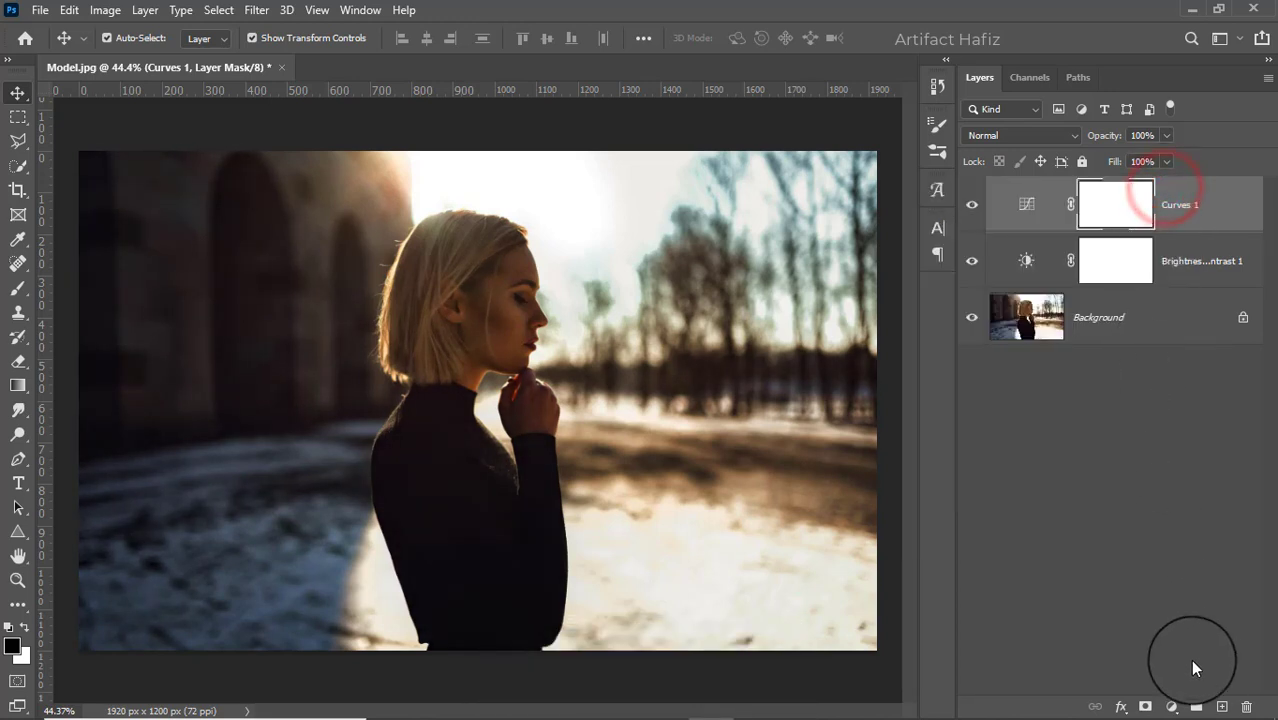
click(1221, 707)
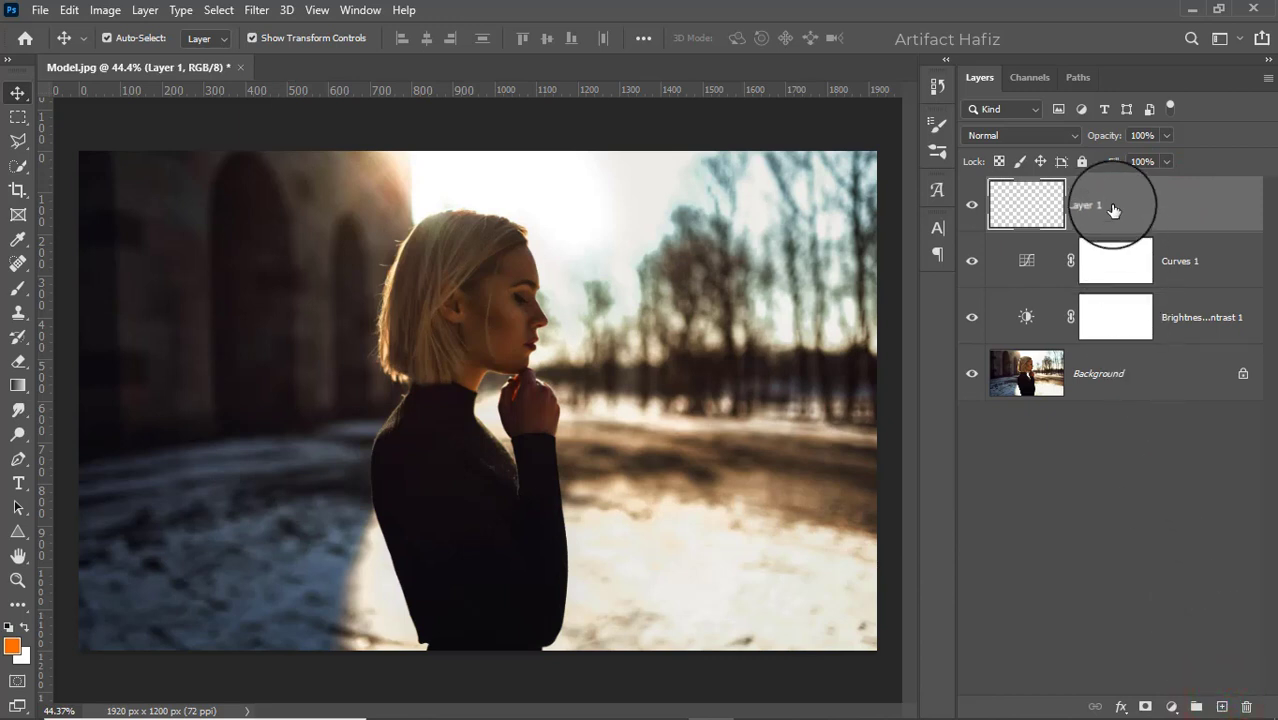
click(17, 288)
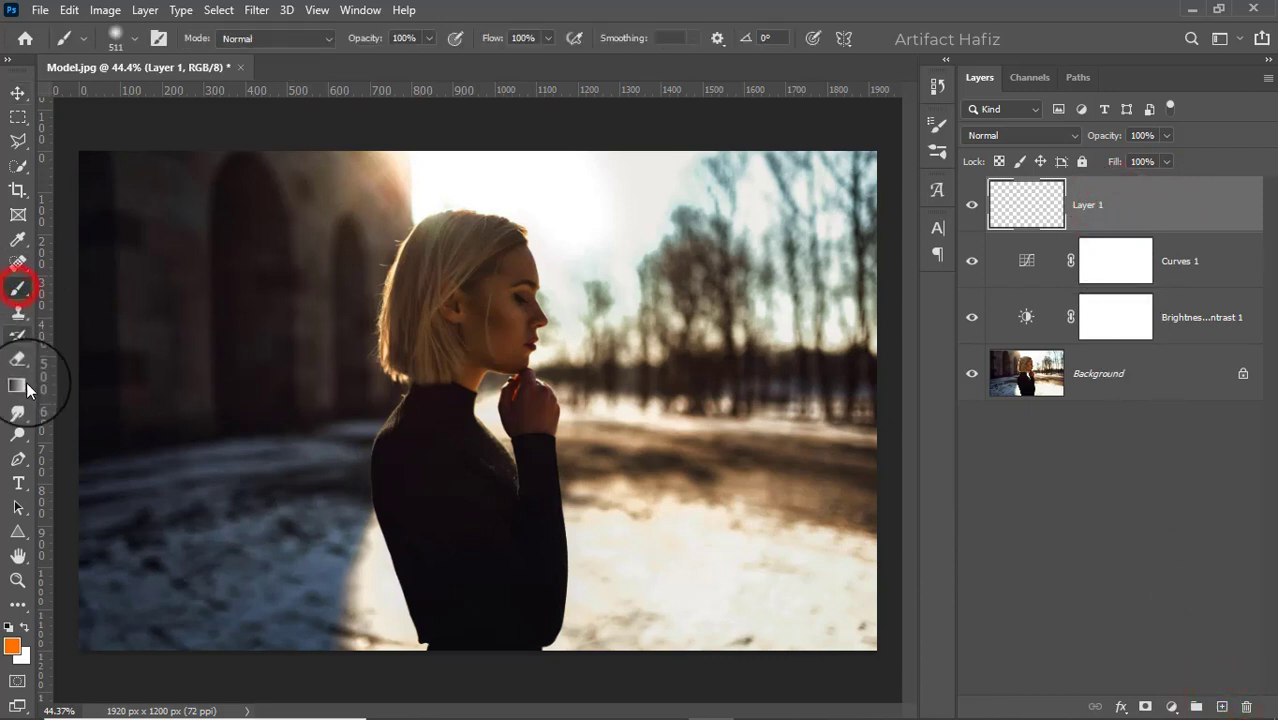
click(13, 646)
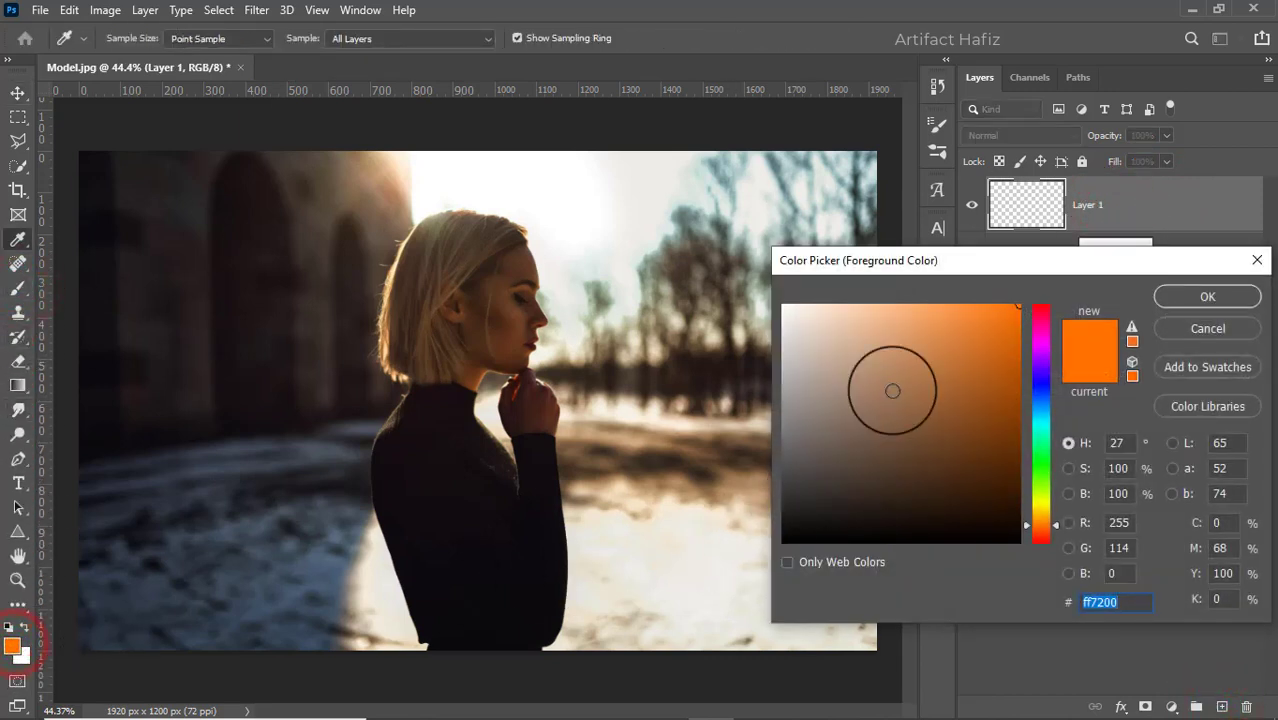
click(966, 332)
drag(966, 332, 1025, 288)
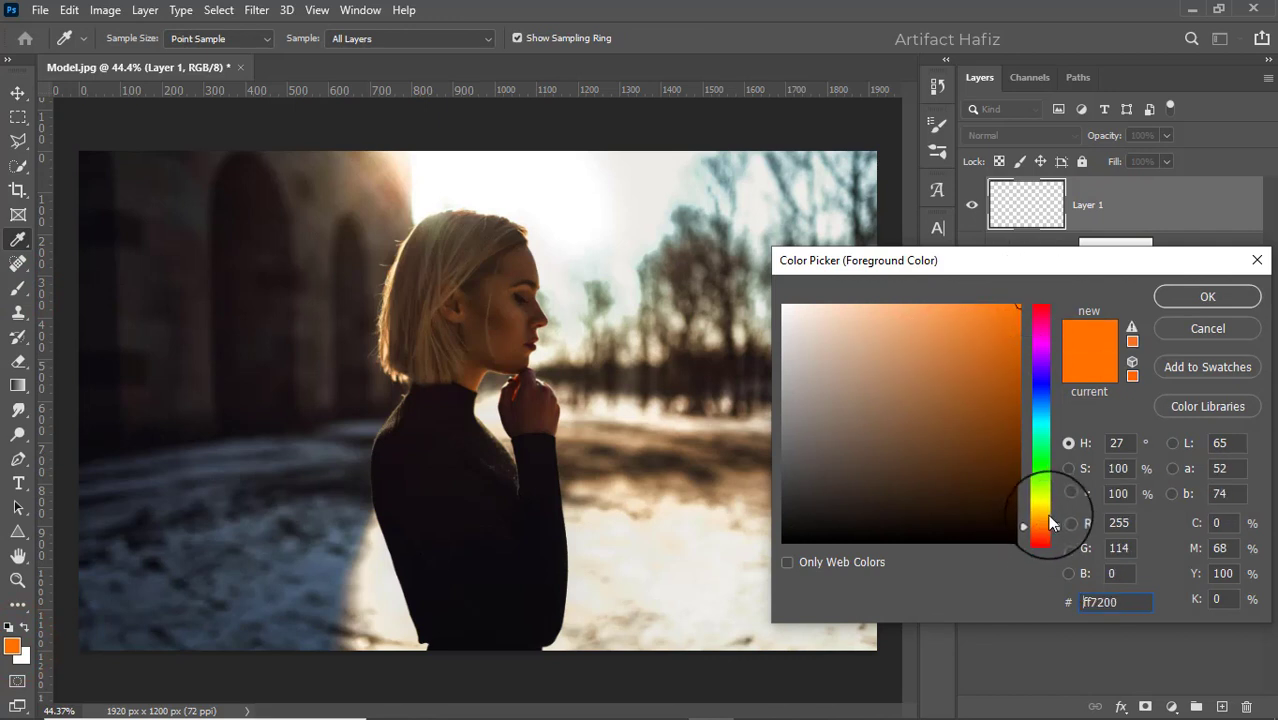
click(1122, 590)
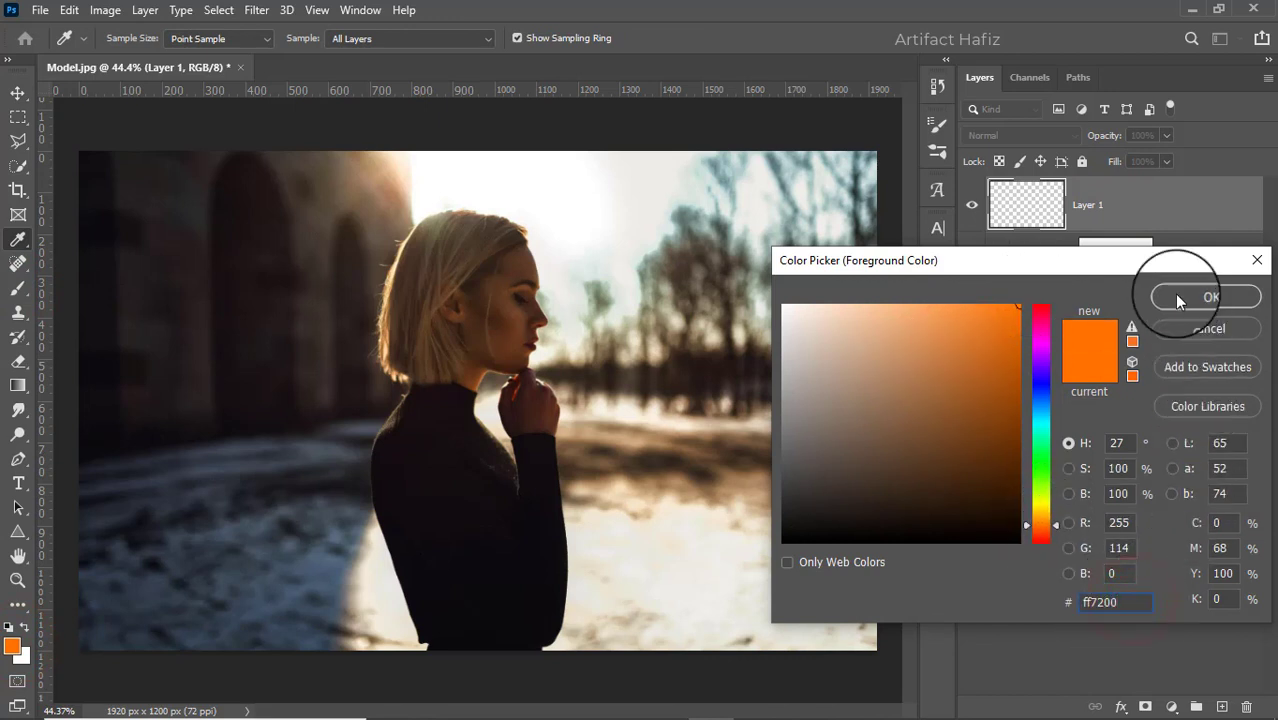
click(1176, 294)
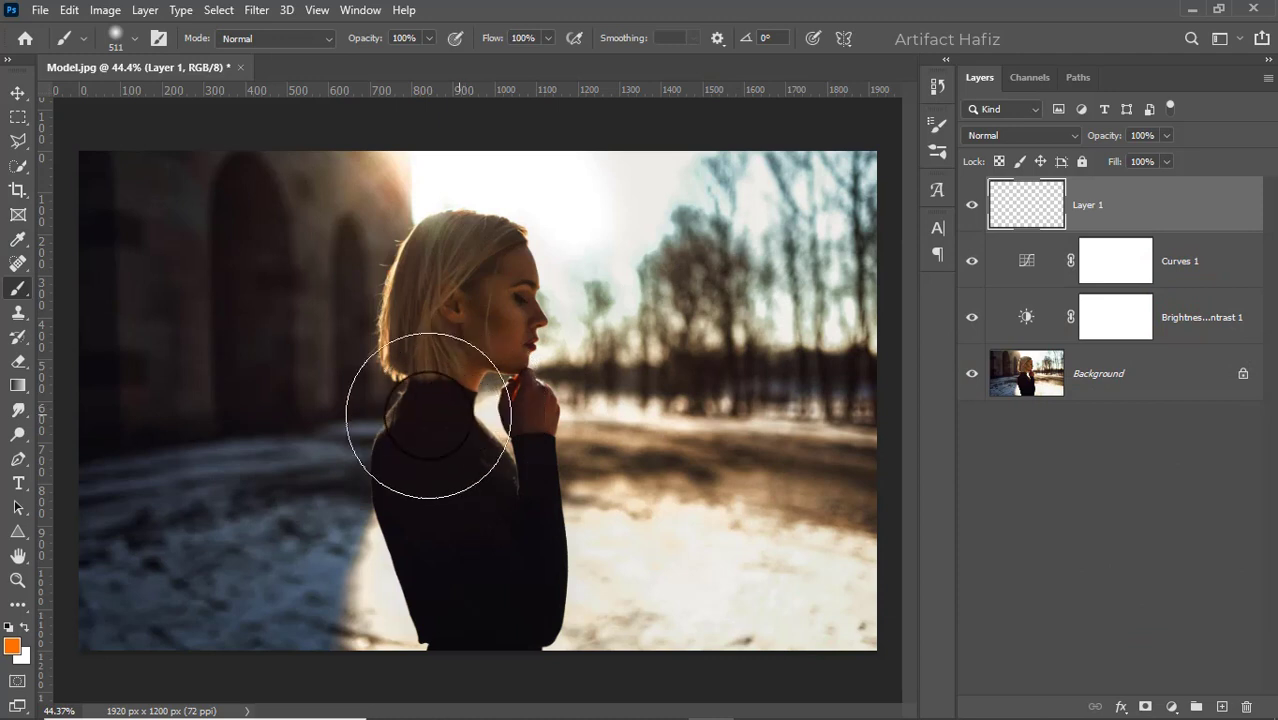
Step: Paint a single orange glow over the woman's neck and shoulder with a Soft Round brush at 511 px and 100% opacity
click(127, 40)
click(108, 279)
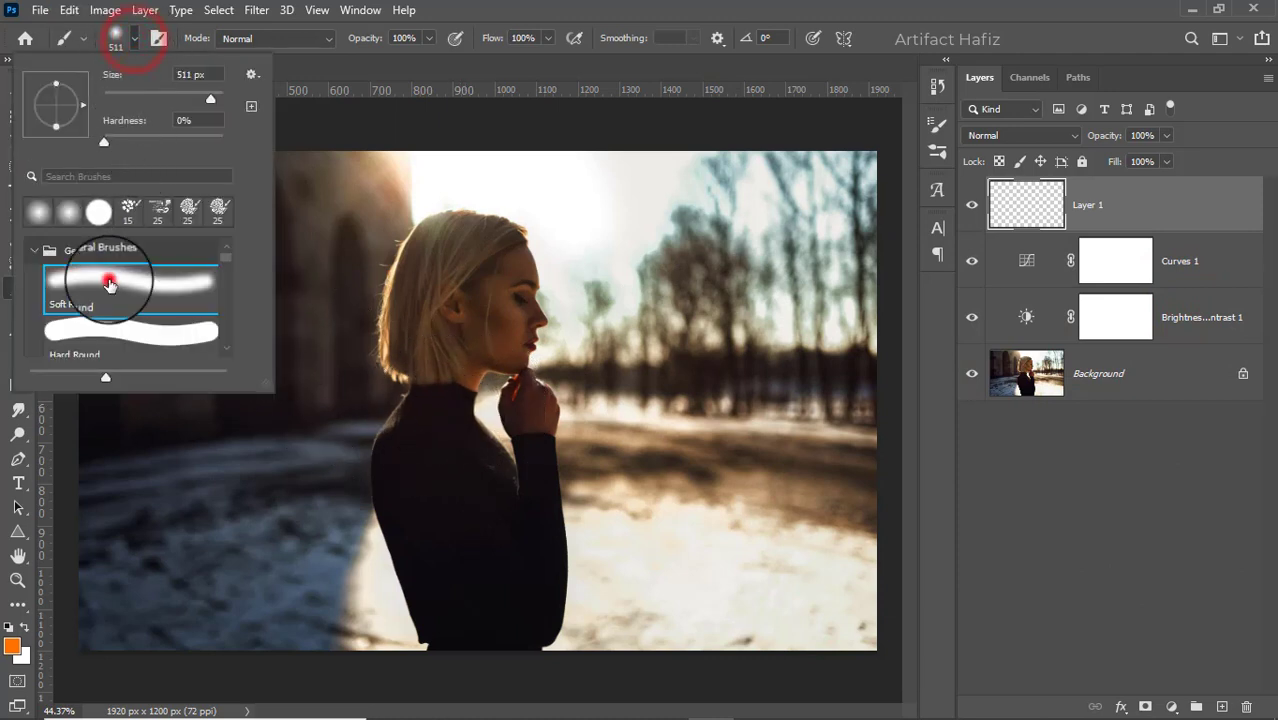
click(428, 38)
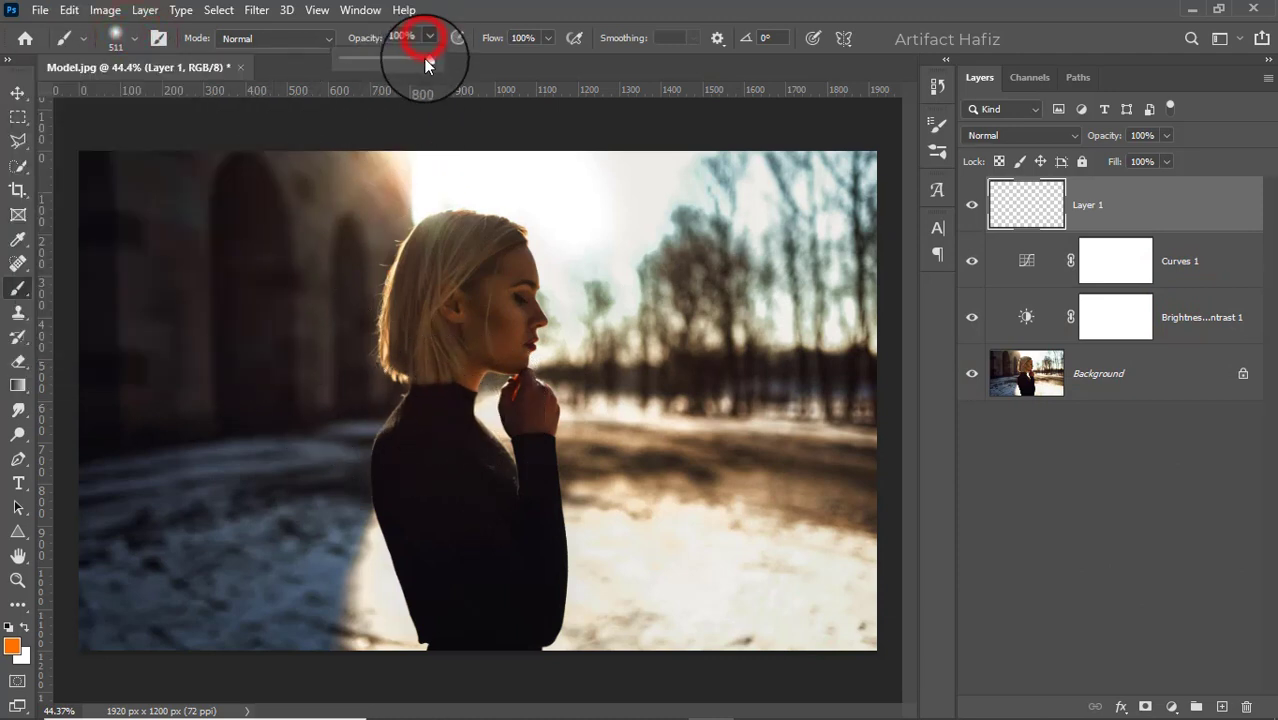
click(429, 60)
click(462, 407)
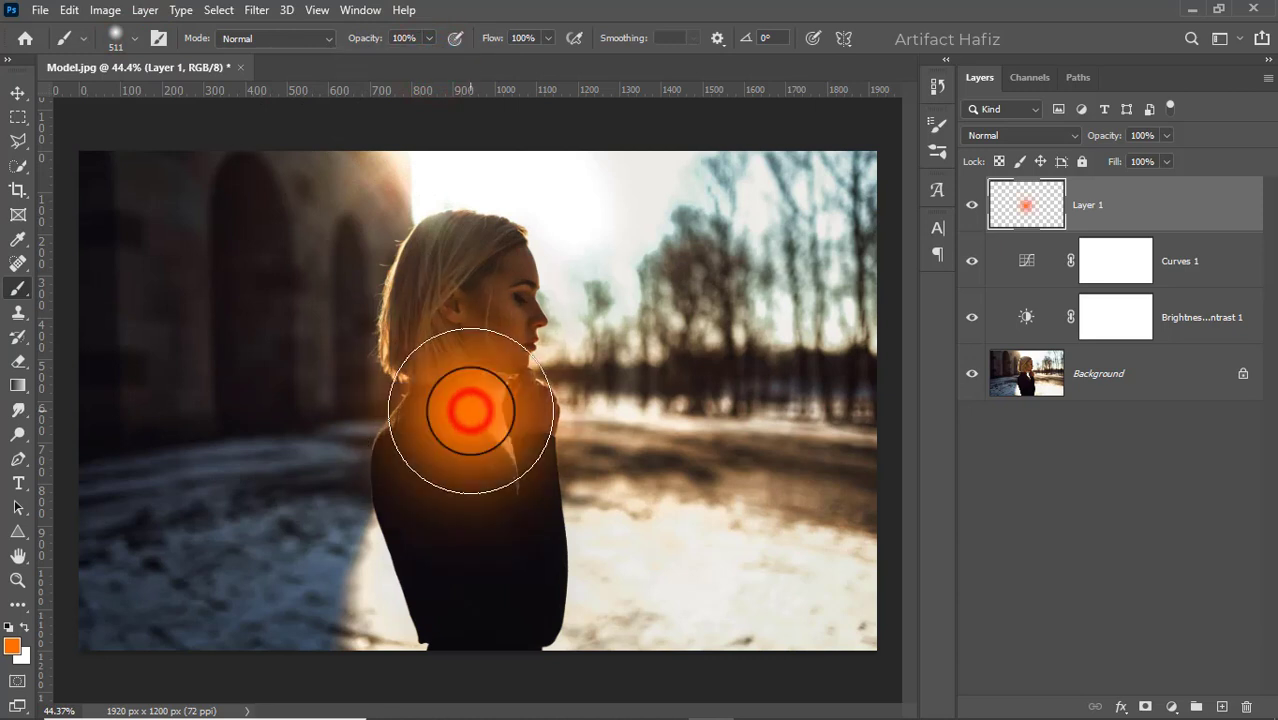
Step: Keep transform controls shown for the orange glow and set its layer's blend mode to Screen
click(17, 92)
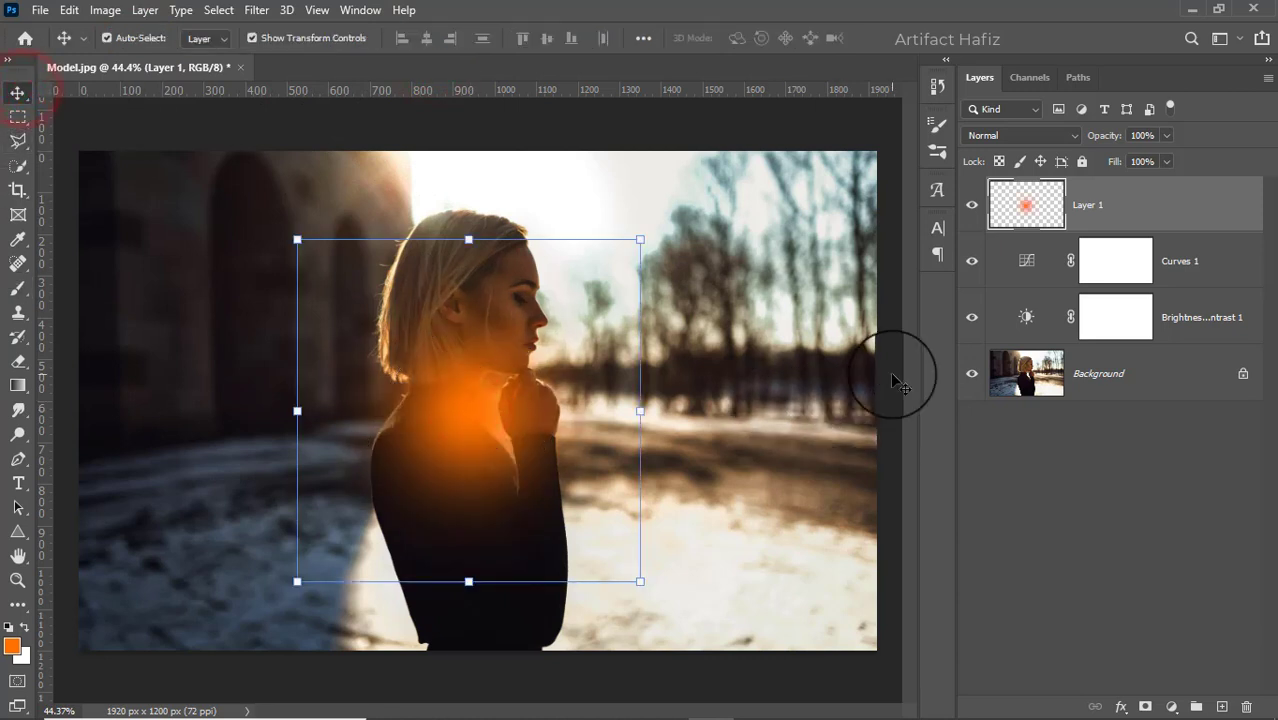
click(254, 40)
click(254, 40)
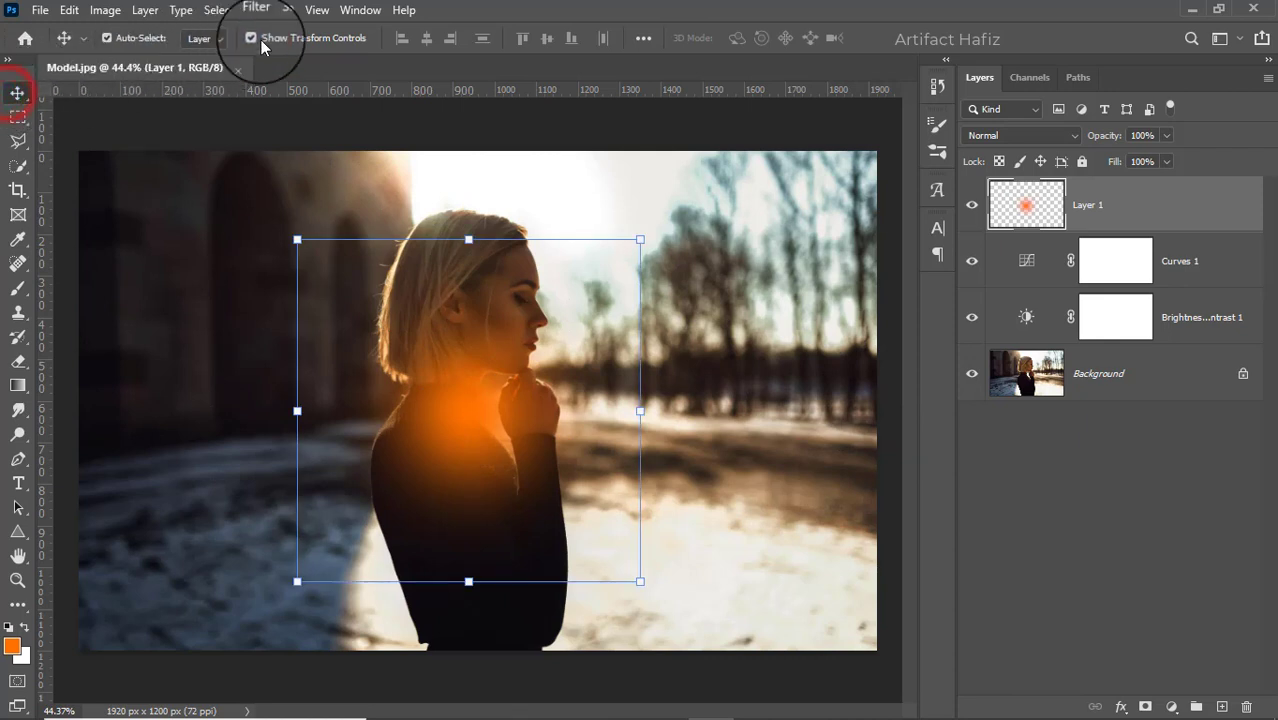
click(254, 40)
click(254, 40)
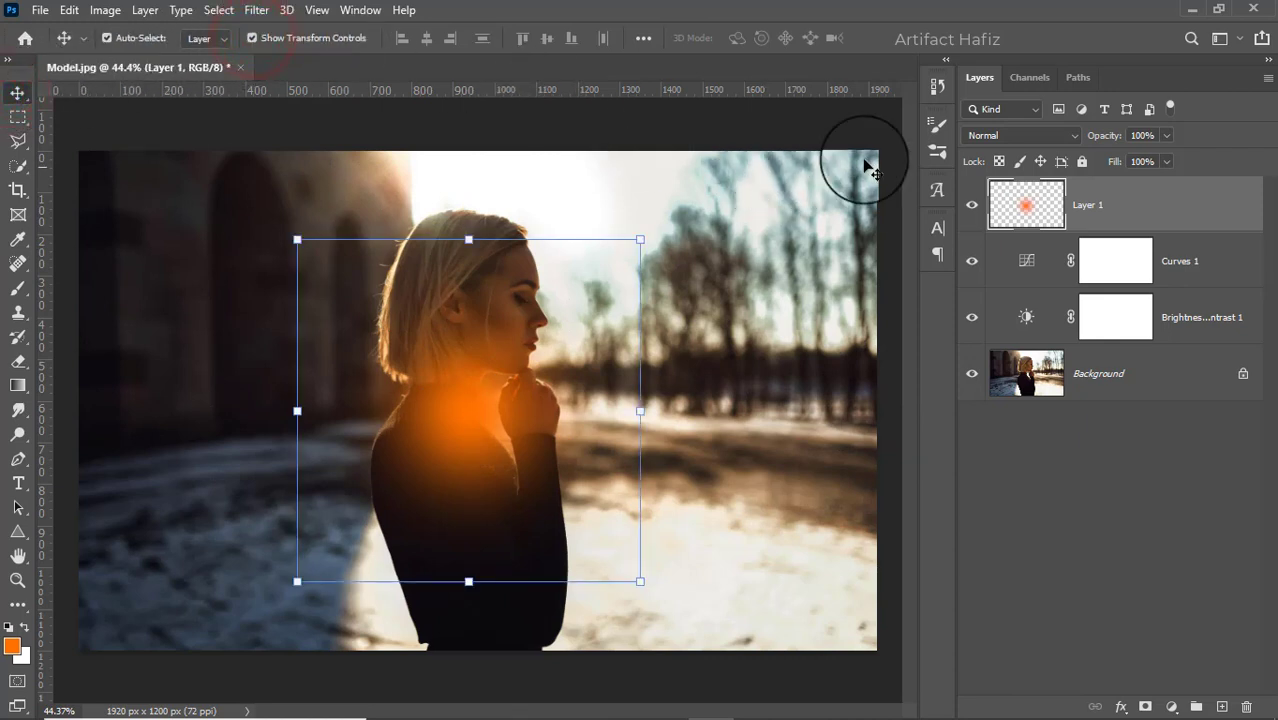
click(1010, 137)
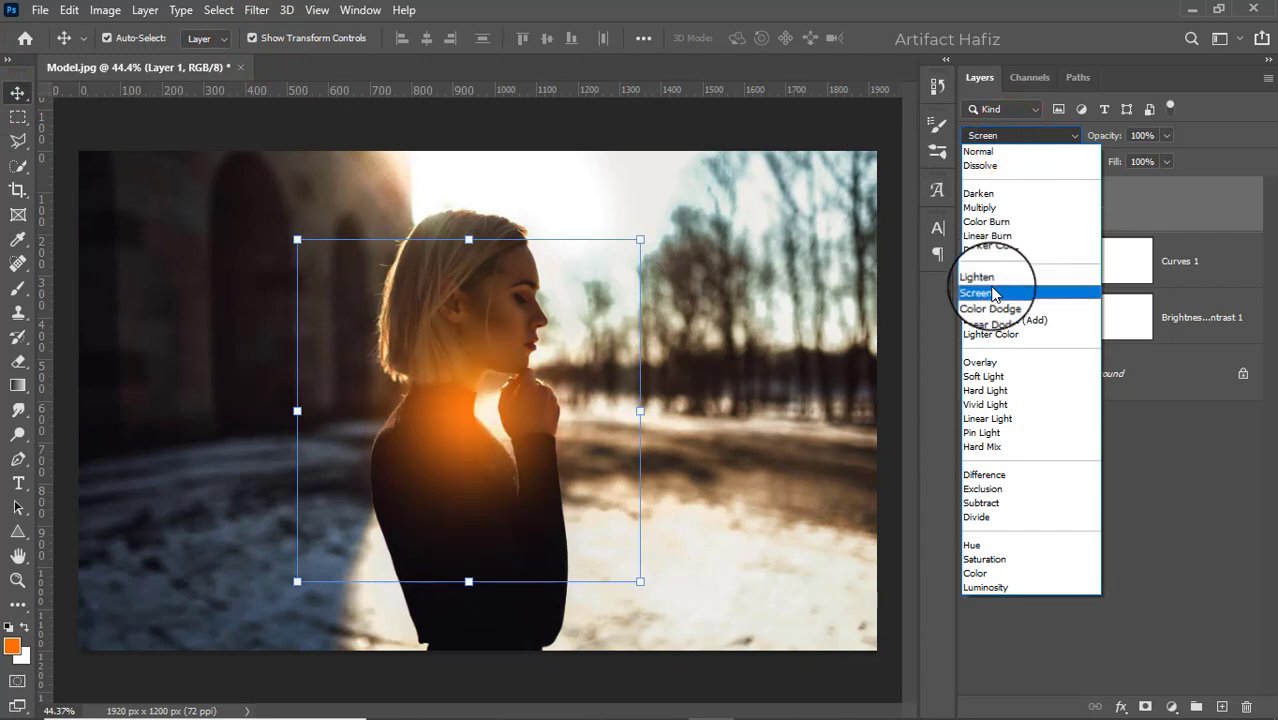
click(991, 287)
Step: Enlarge the orange glow to about 175% and center it near the photo's upper edge, above the woman's head beside the sun
drag(454, 408, 422, 153)
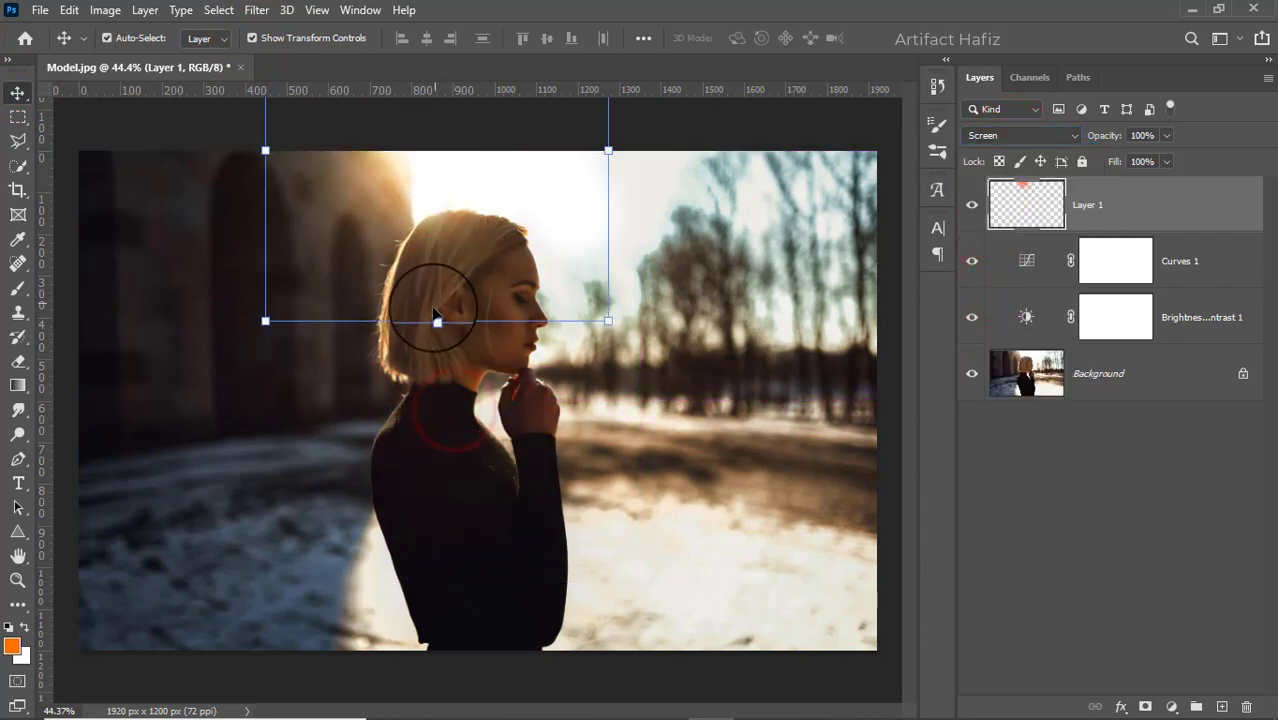
drag(434, 324, 438, 578)
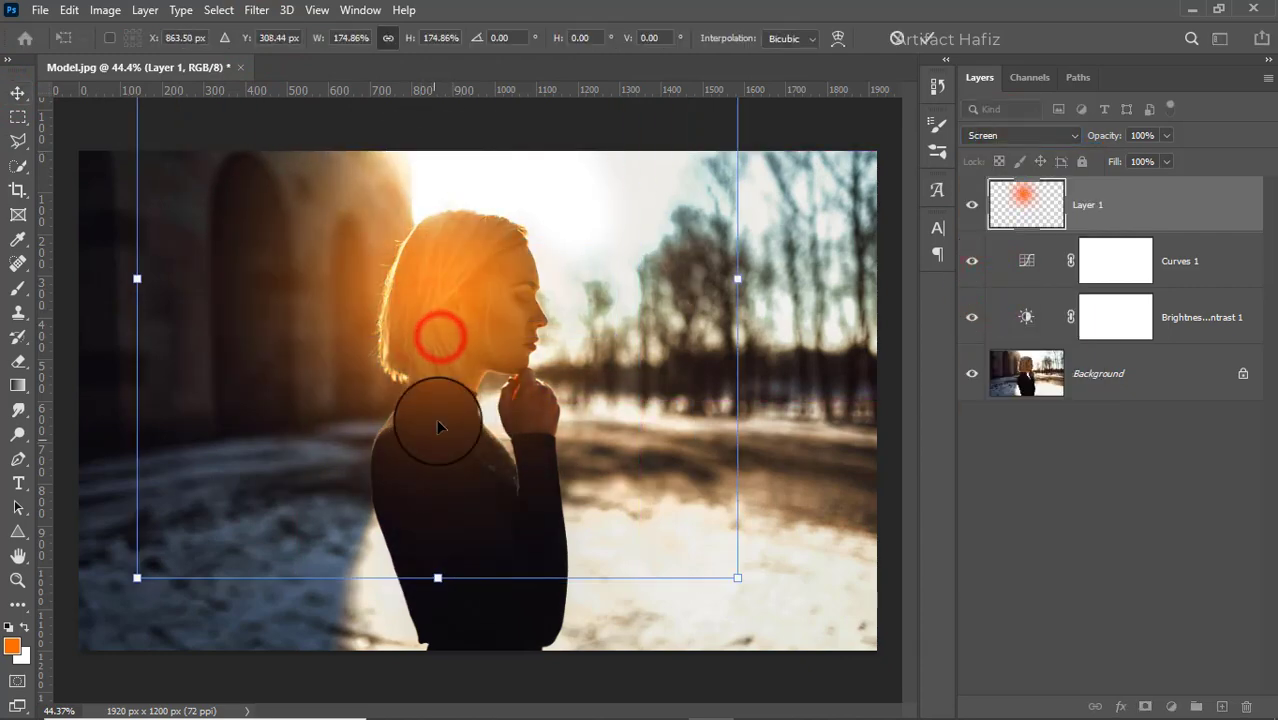
drag(438, 405, 442, 335)
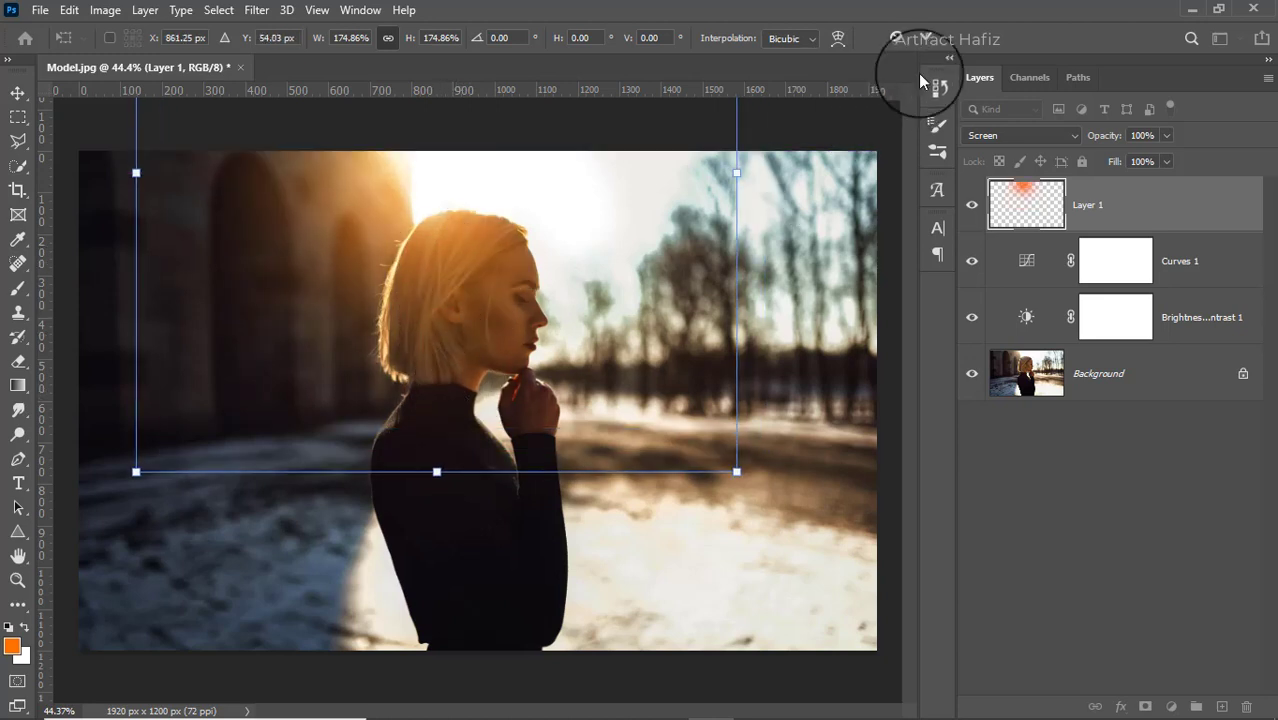
click(929, 40)
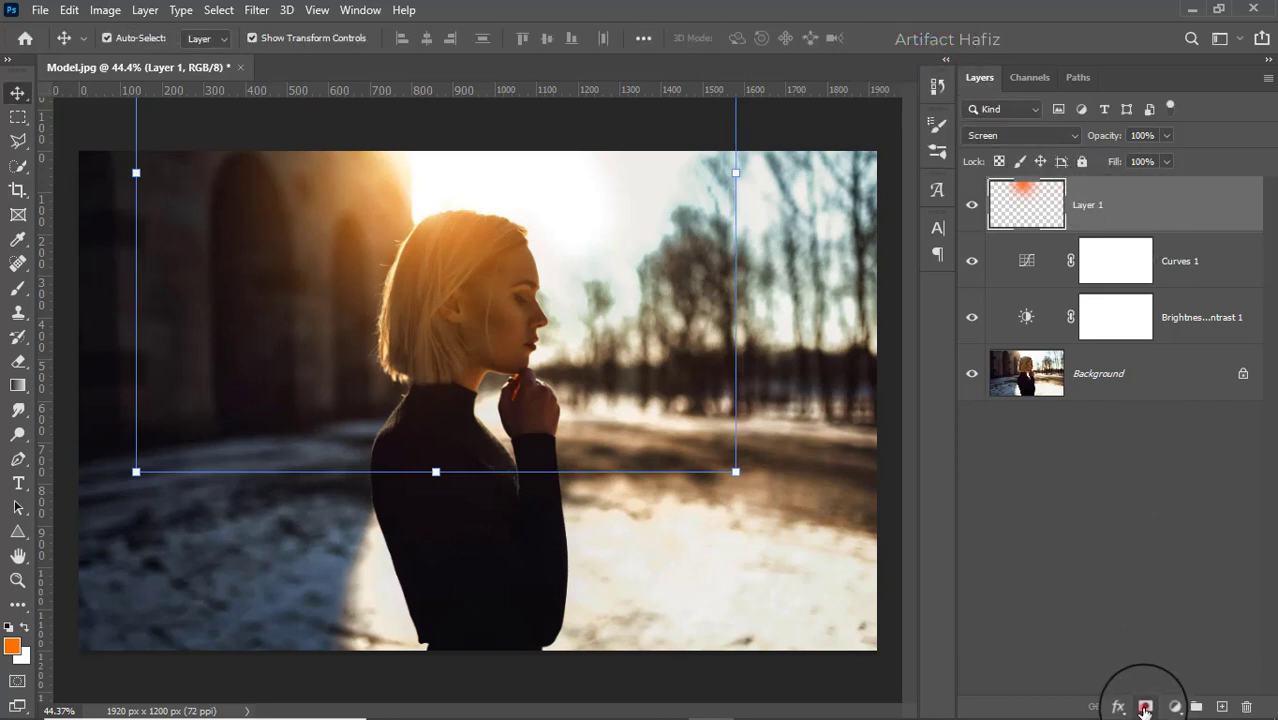
Step: Add a layer mask to the glow layer and prepare a black brush at 30% opacity
click(1145, 707)
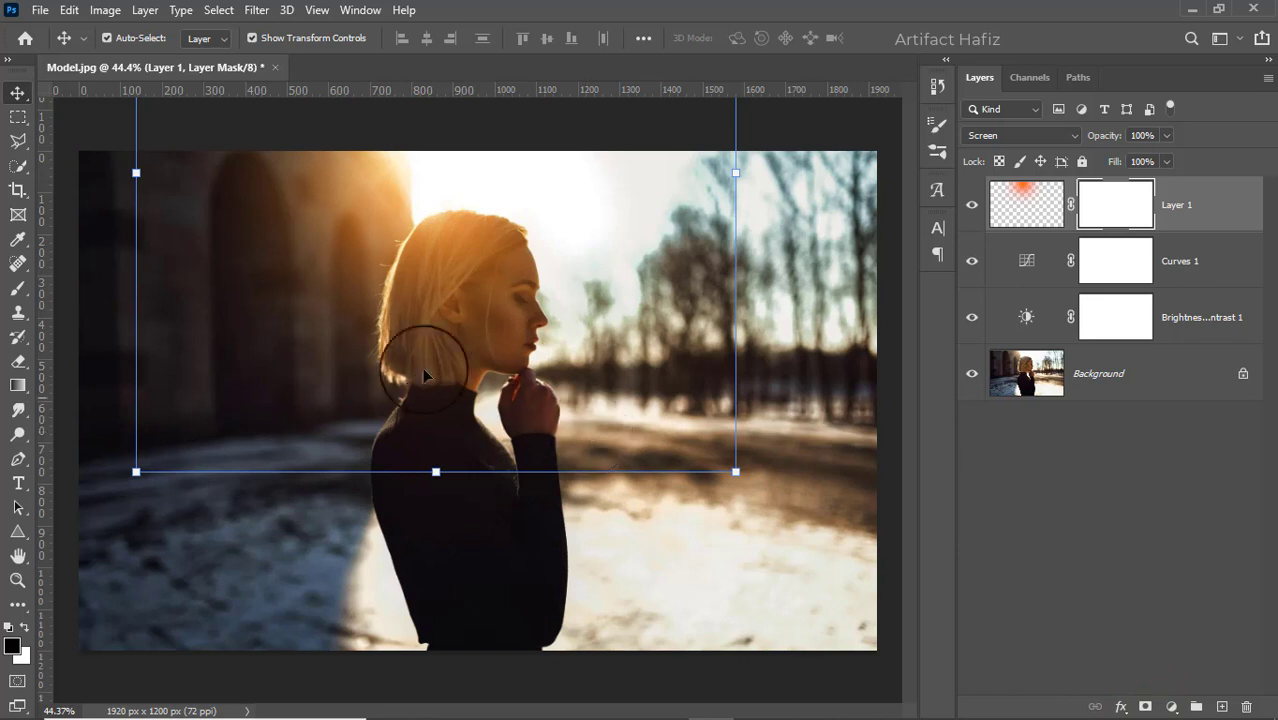
click(18, 287)
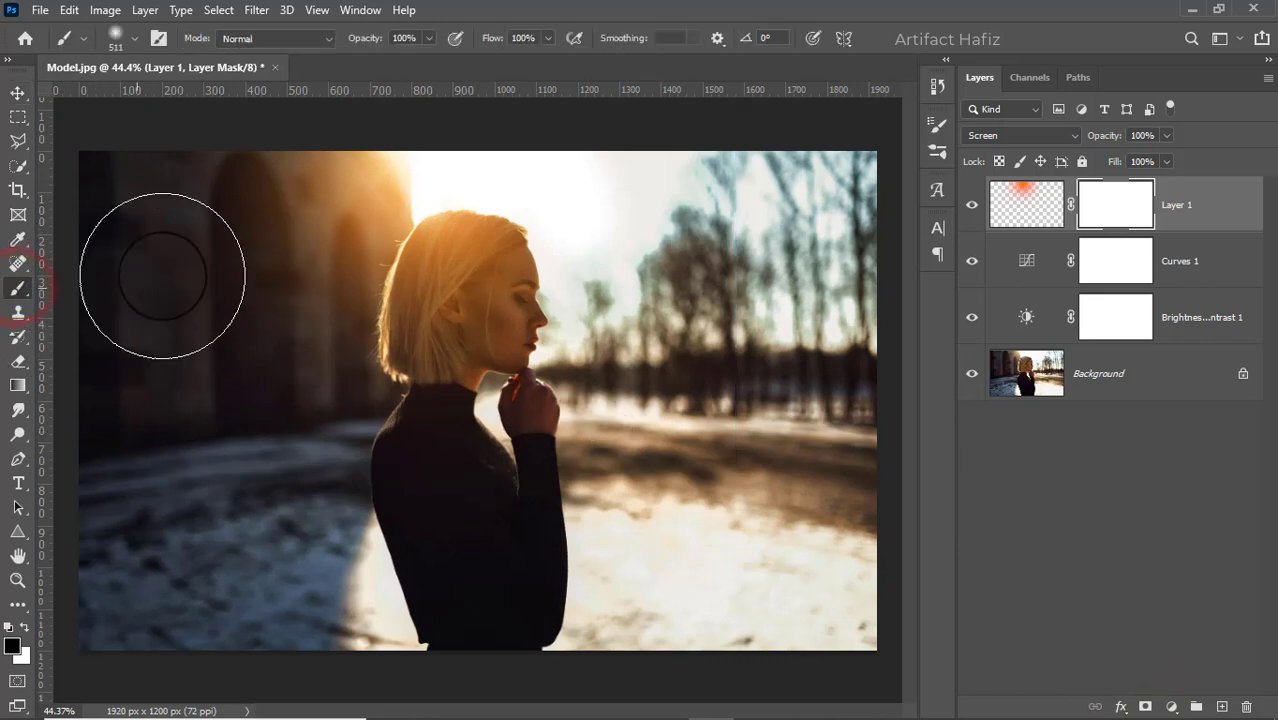
click(426, 39)
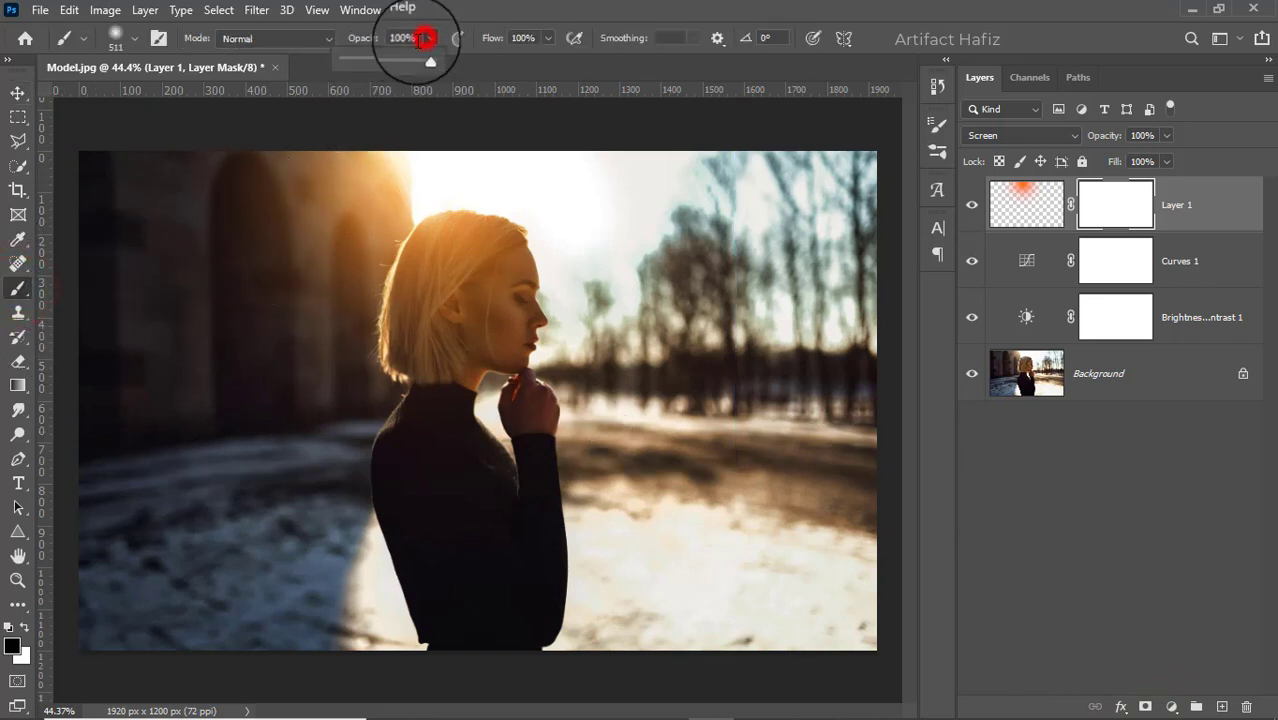
click(369, 59)
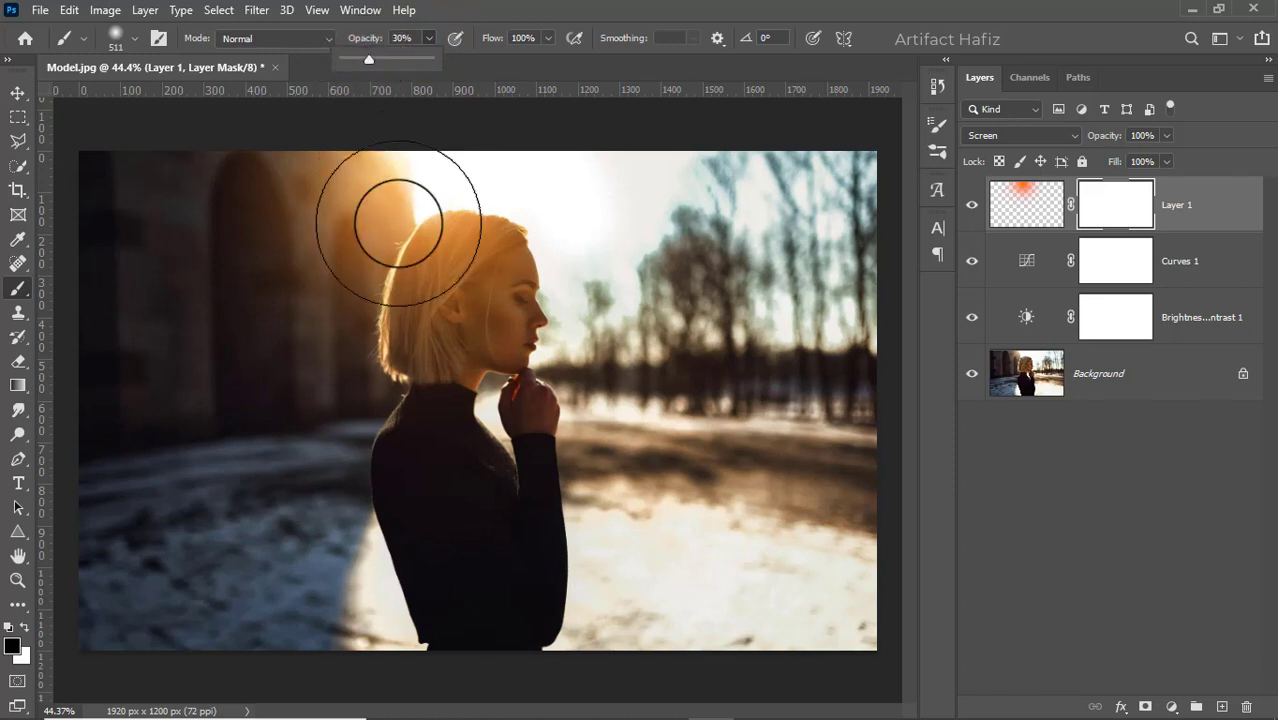
click(24, 628)
click(24, 628)
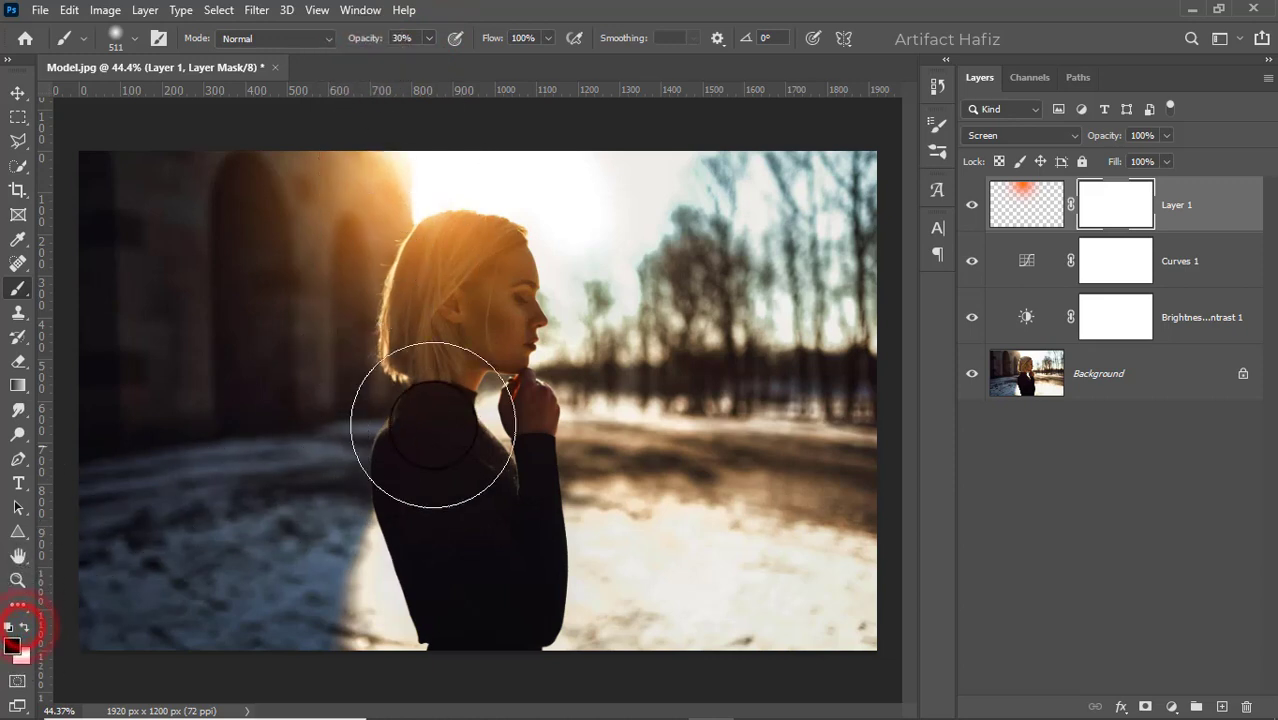
Step: Soften the glow over the woman's face and hair on the mask, reducing the brush to 300 px and finishing with a white dab
drag(472, 317, 478, 402)
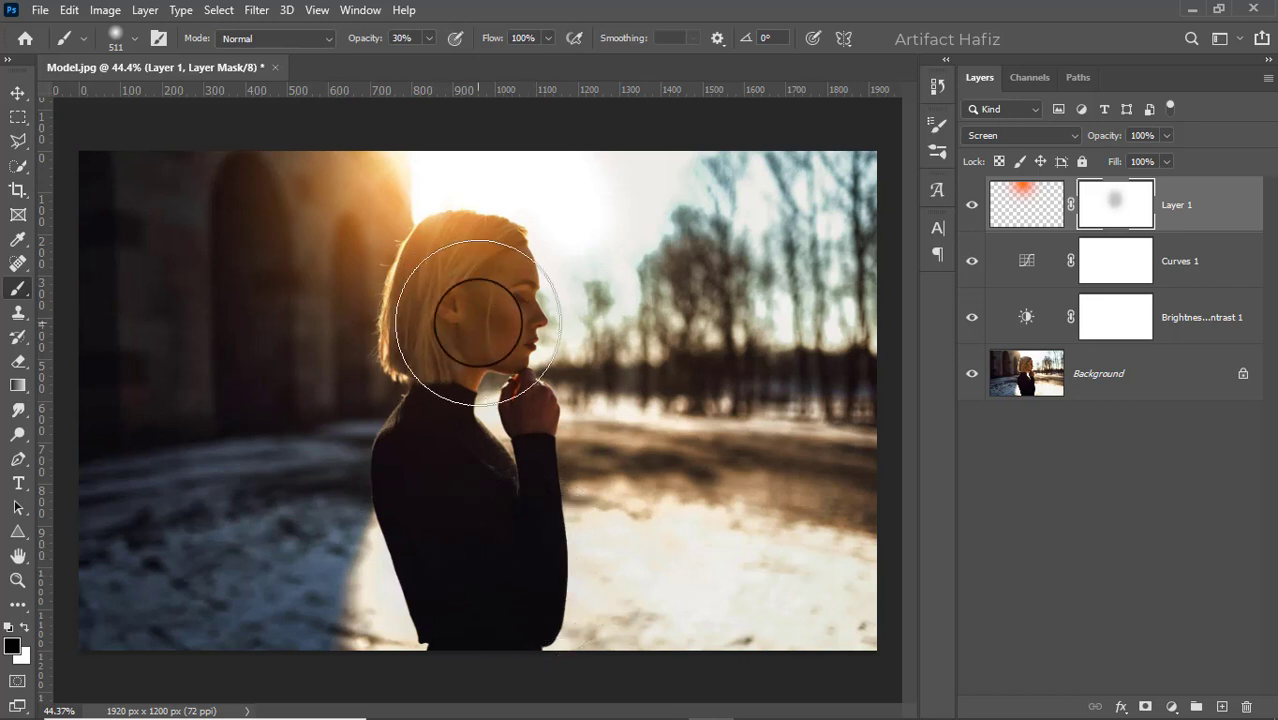
key(bracketleft)
key(bracketleft)
key(bracketleft)
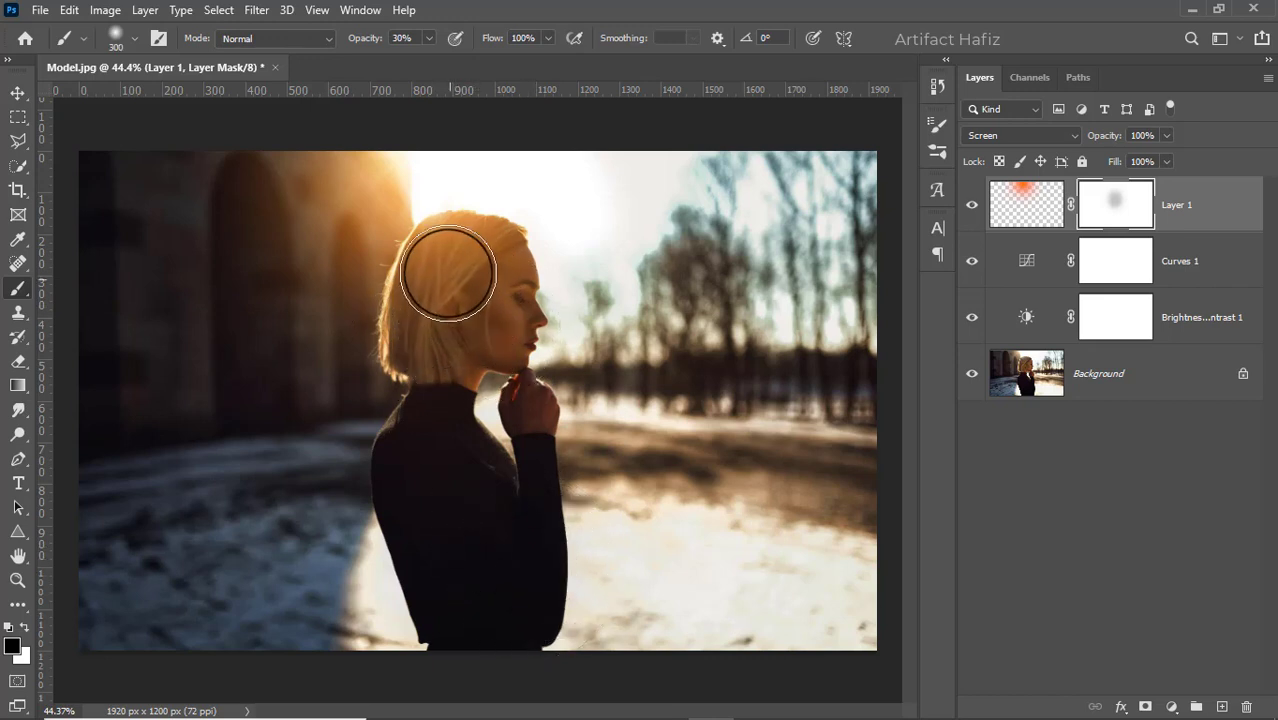
click(453, 266)
click(475, 273)
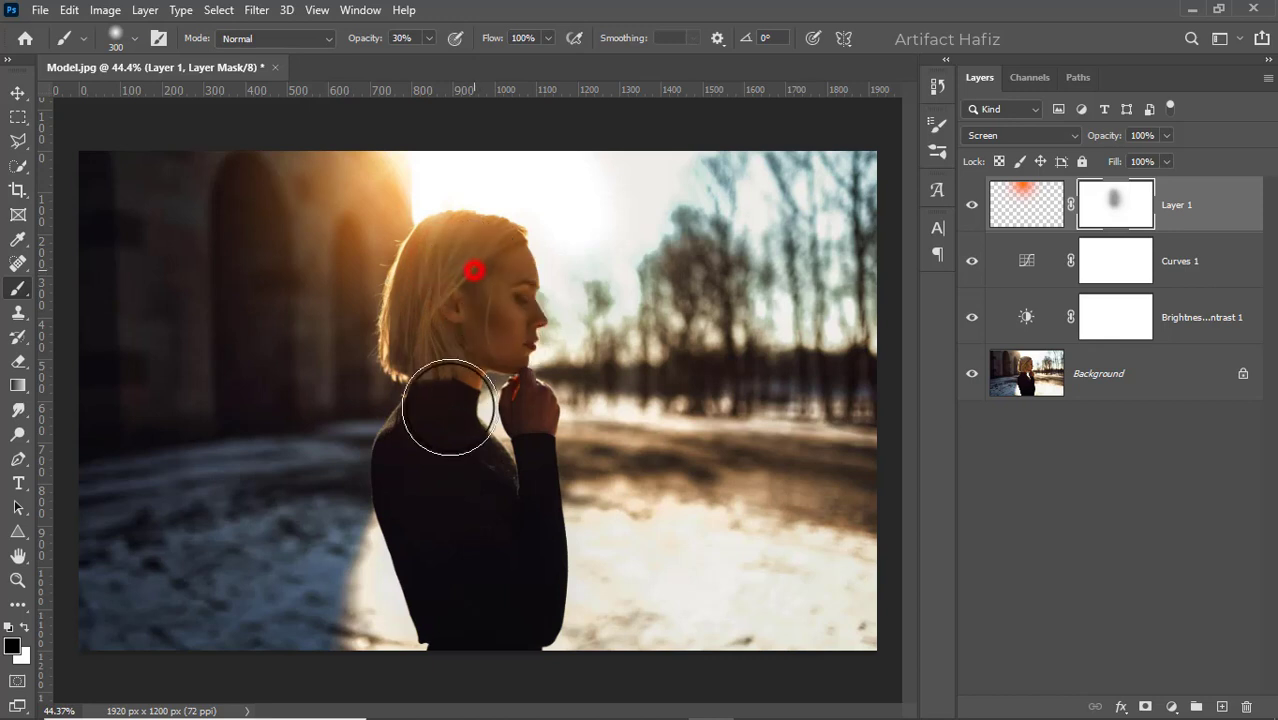
click(436, 324)
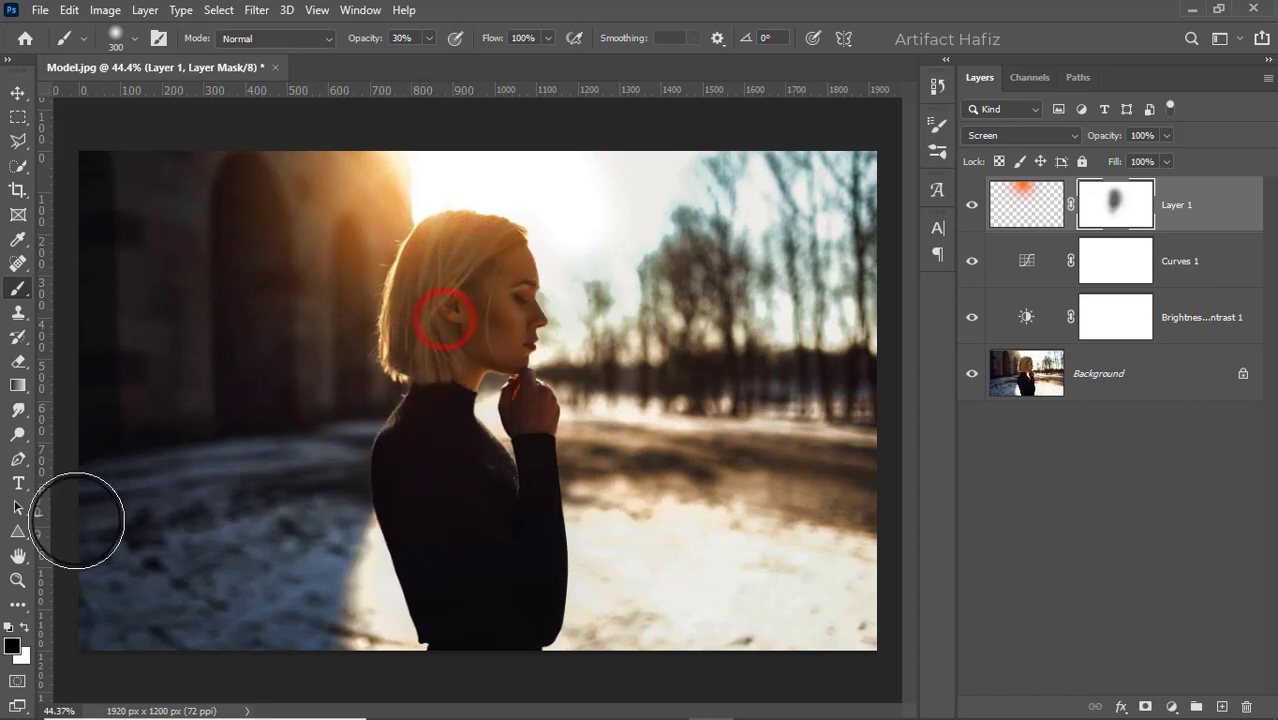
click(25, 627)
click(465, 251)
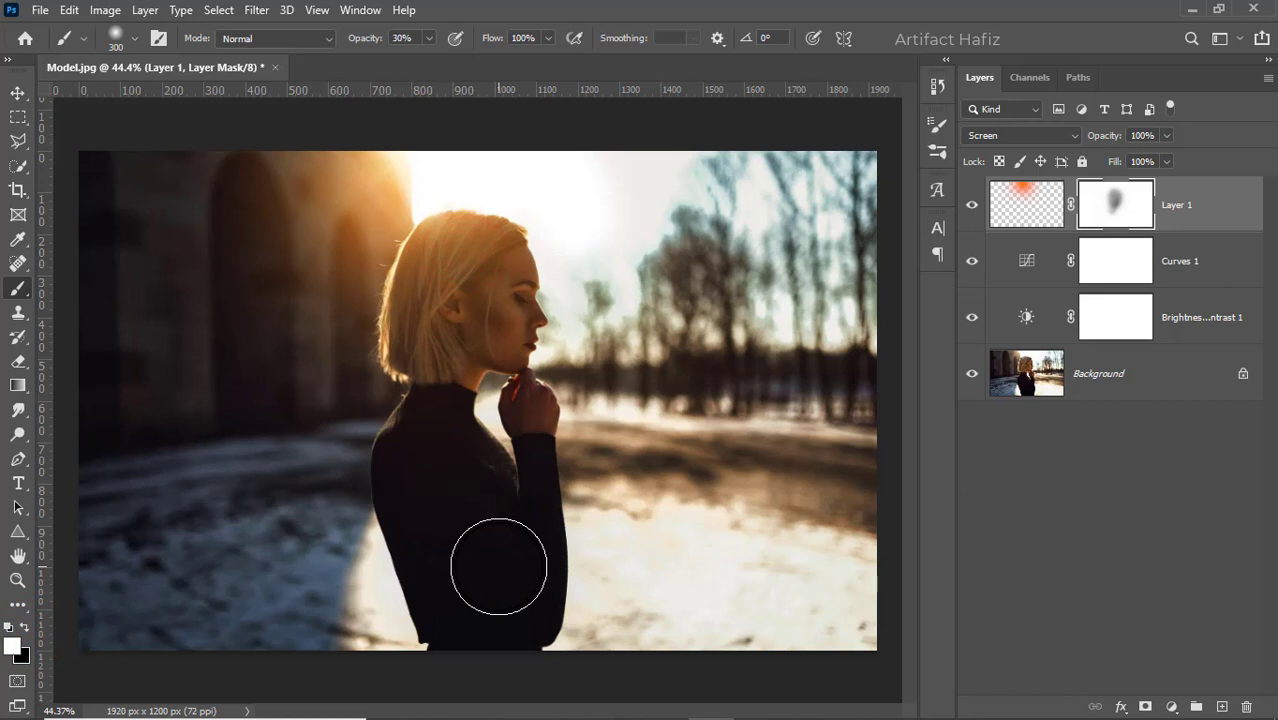
Step: Toggle the glow layer's visibility to compare the photo with and without the light effect
click(969, 204)
click(969, 204)
click(969, 204)
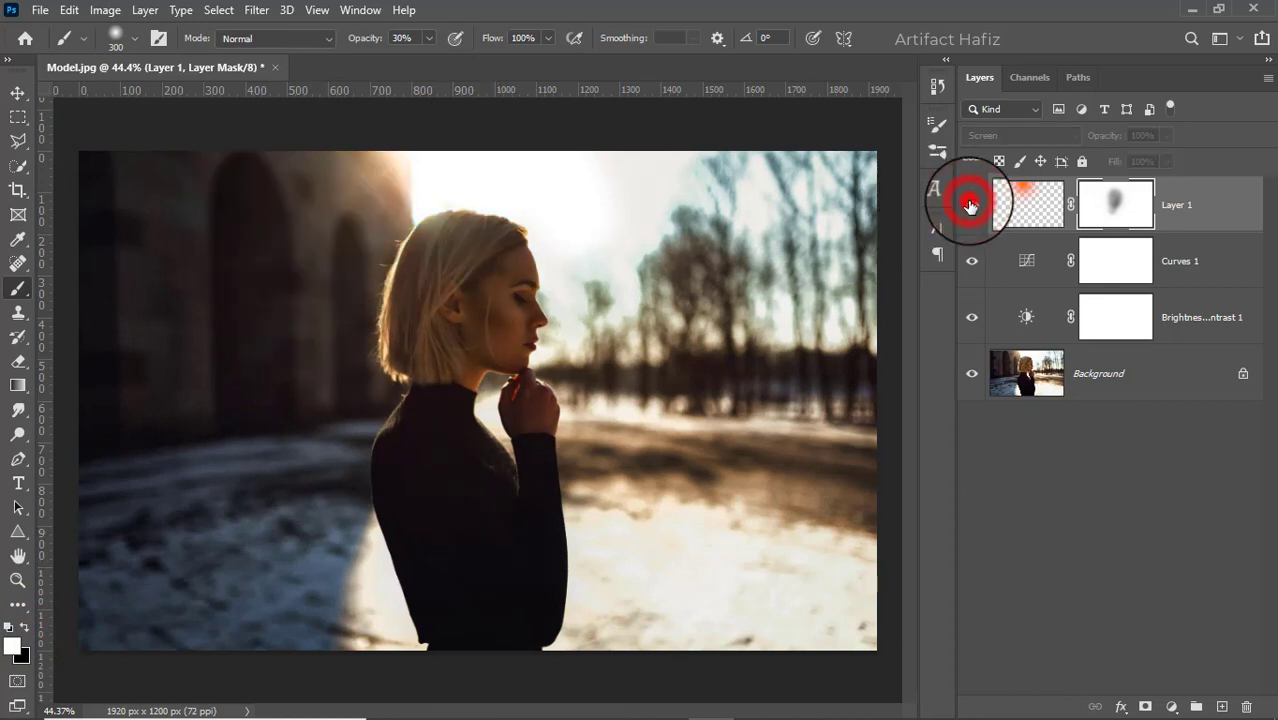
click(969, 204)
Step: Add a Color Lookup adjustment above the glow layer using the Fuji F125 Kodak 2395 3DLUT and set its opacity to 50%
click(1178, 214)
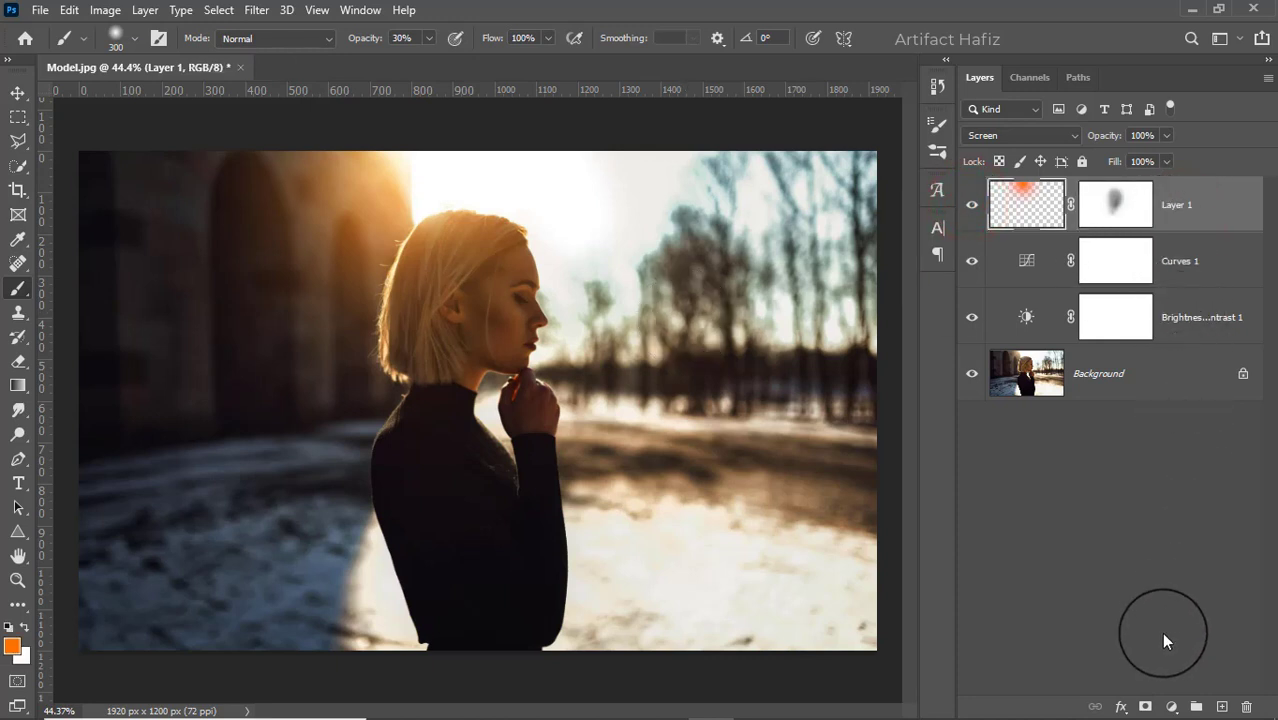
click(1172, 707)
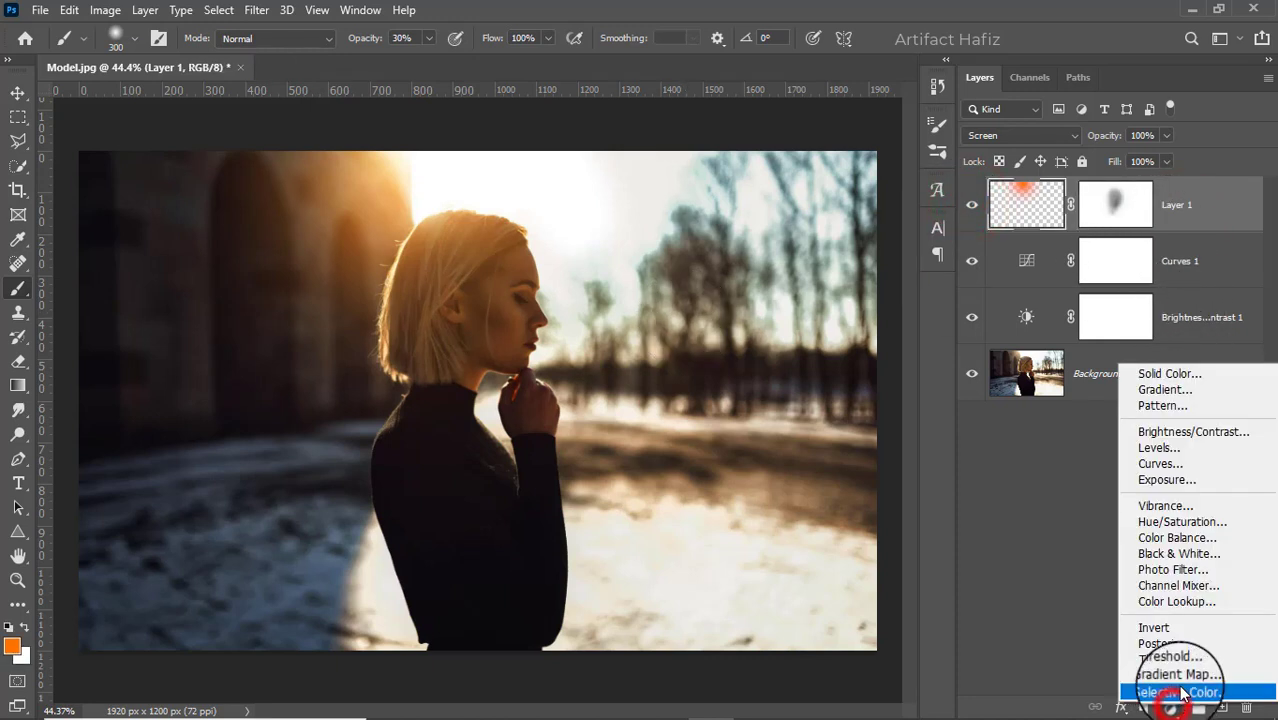
click(1181, 600)
click(1012, 267)
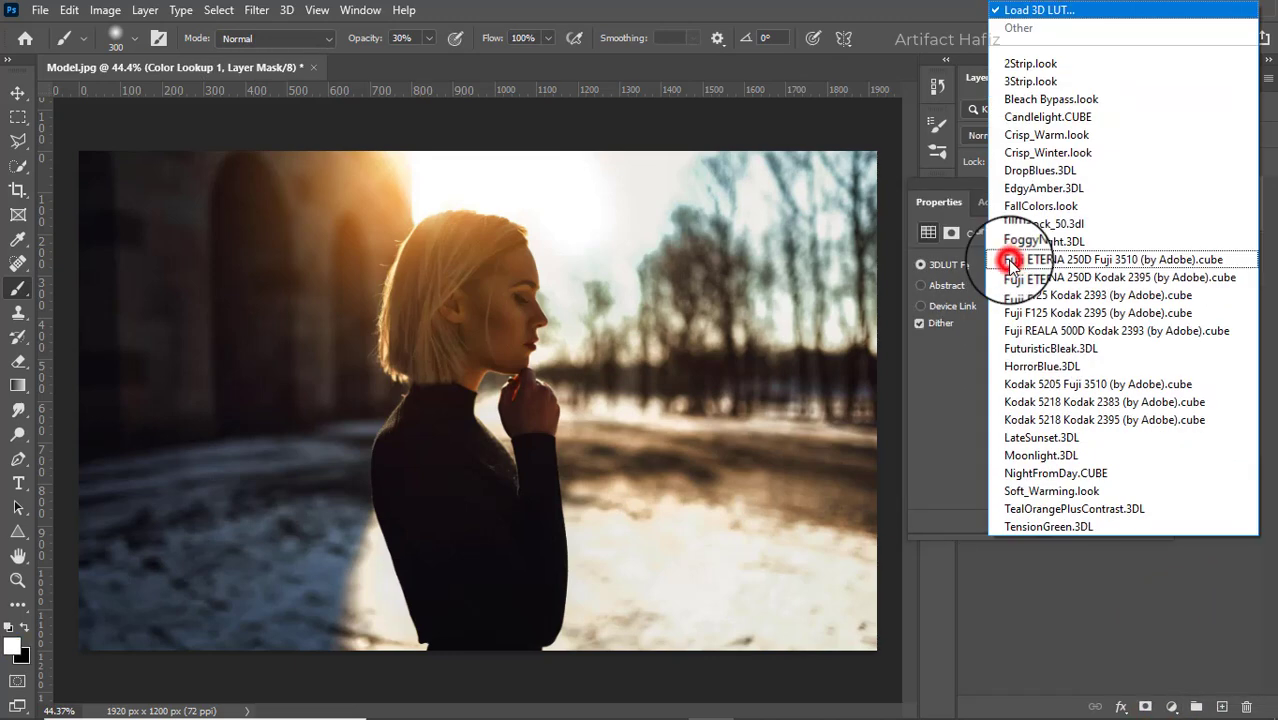
click(1033, 315)
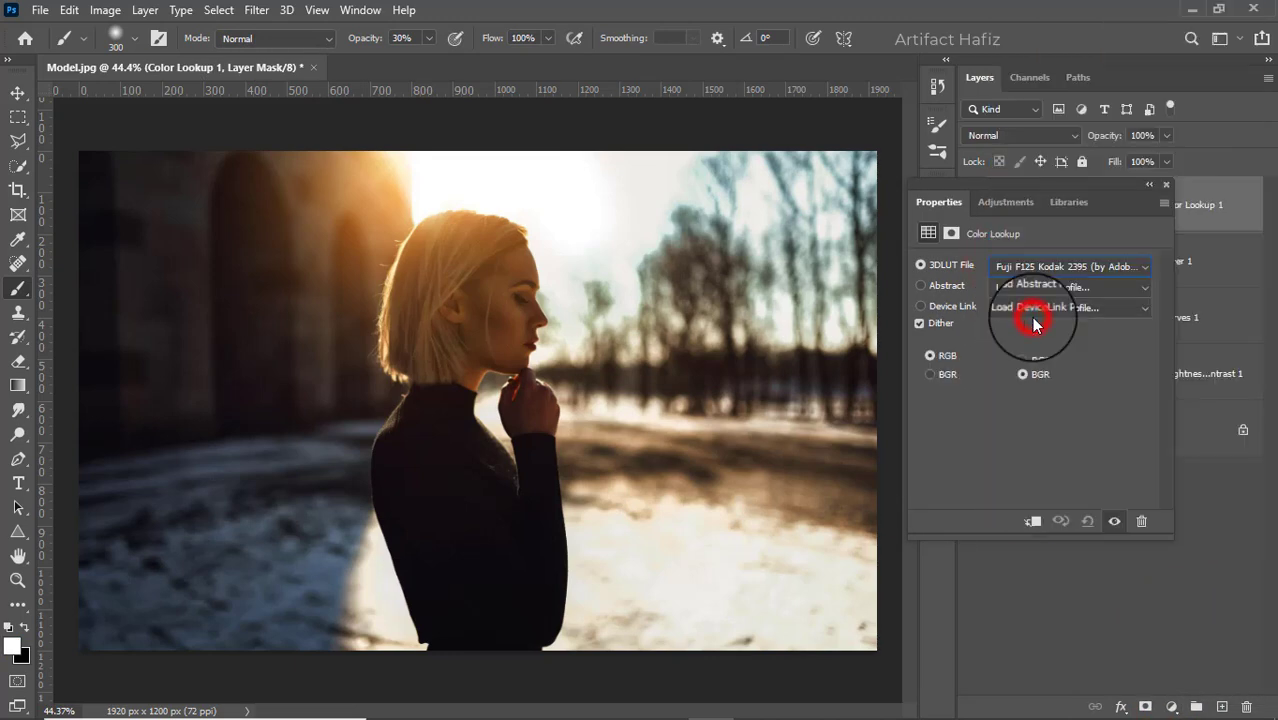
click(1166, 185)
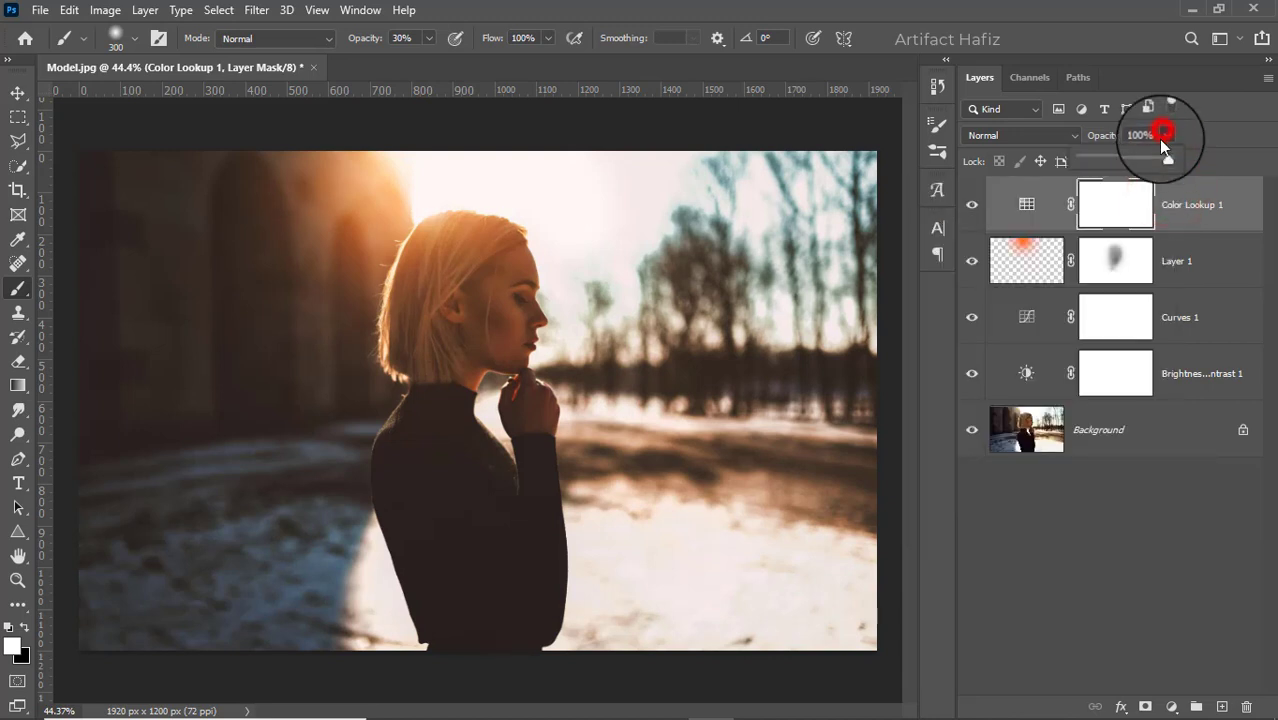
drag(1167, 160, 1122, 161)
click(1174, 193)
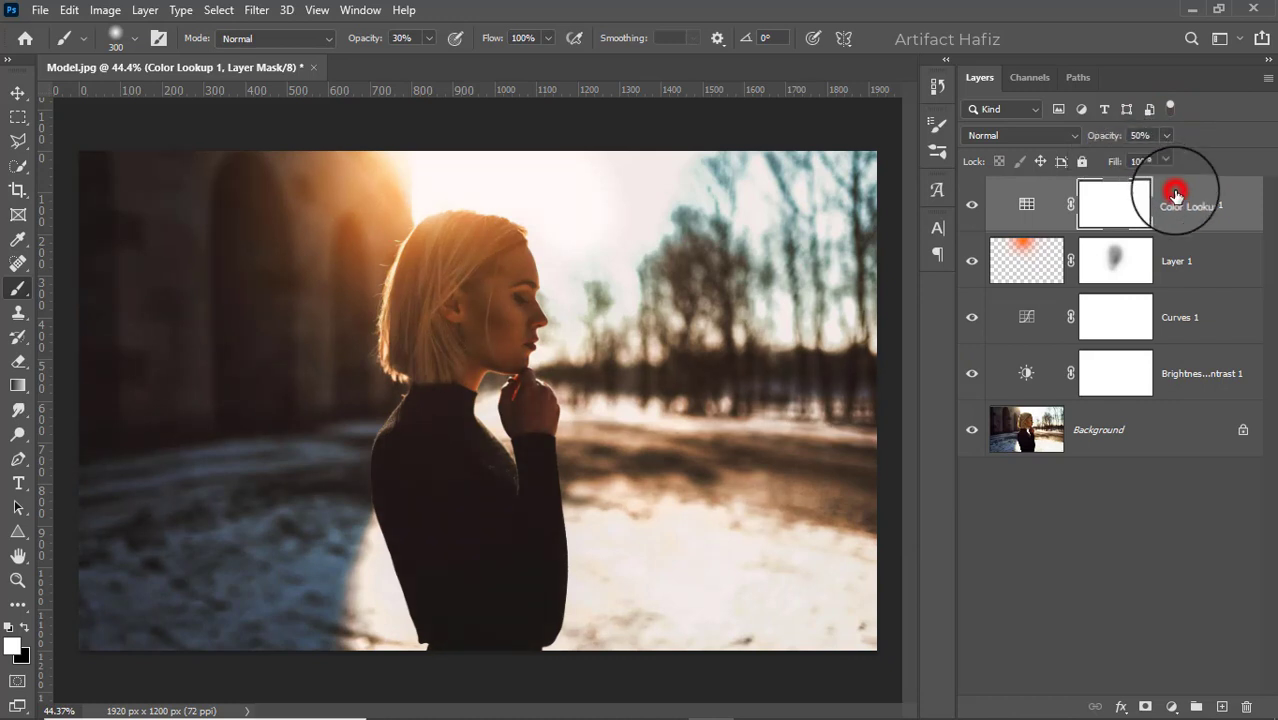
Step: Stamp all visible layers into a new layer above the Color Lookup adjustment and convert it for smart filters
click(1175, 194)
key(ctrl+alt+shift+e)
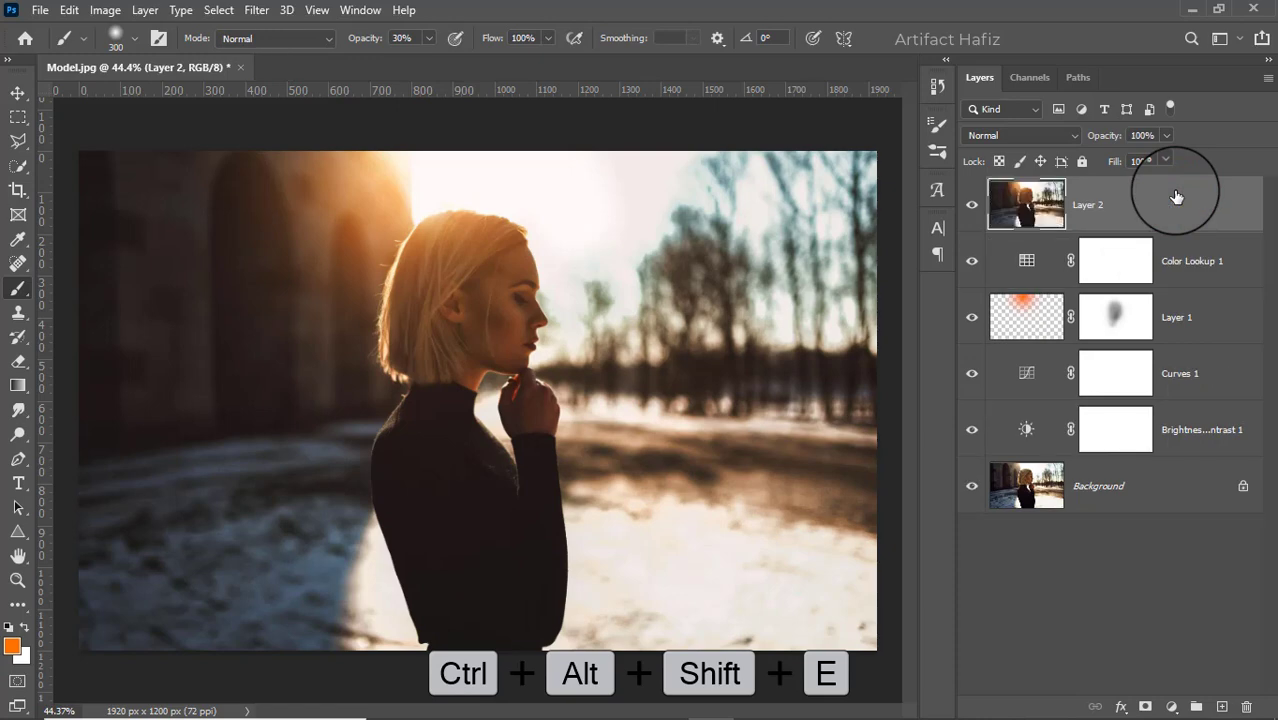
click(258, 10)
click(266, 57)
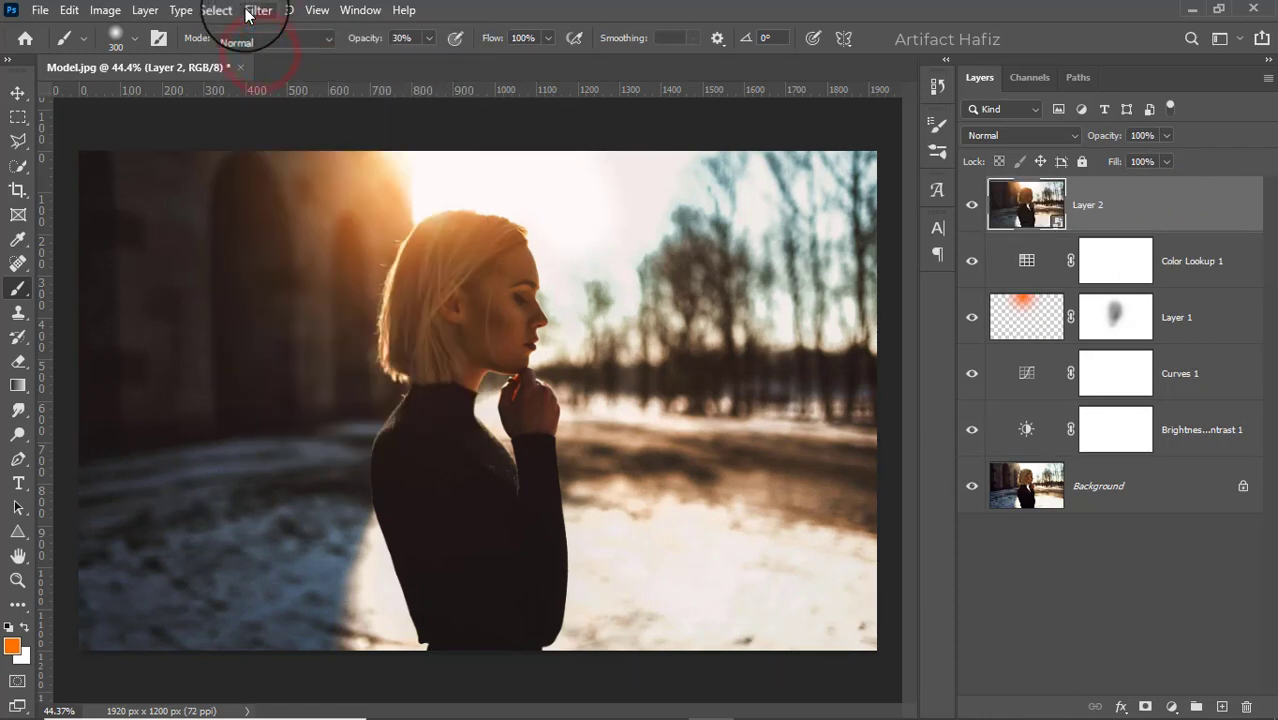
Step: Open the Camera Raw Filter and set Exposure to -0.25, Contrast +10, Highlights -5, Shadows +100, Whites +25 and Blacks -25
click(252, 10)
click(298, 150)
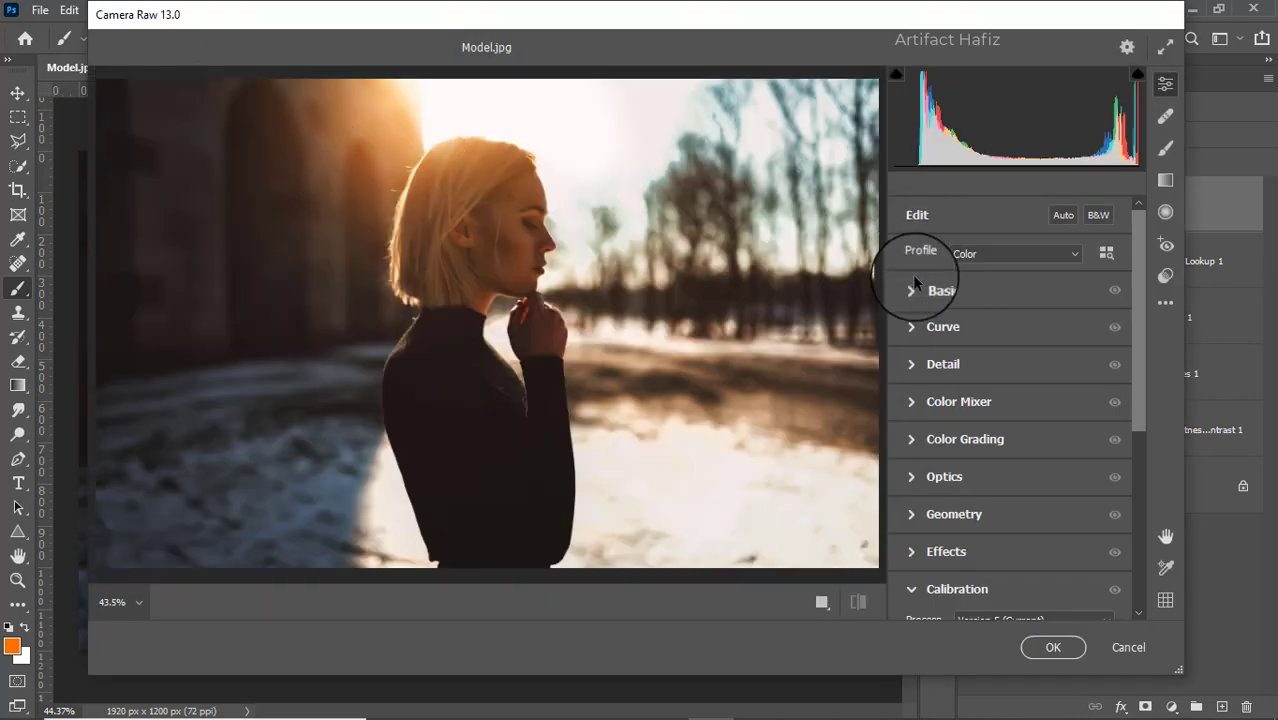
click(914, 282)
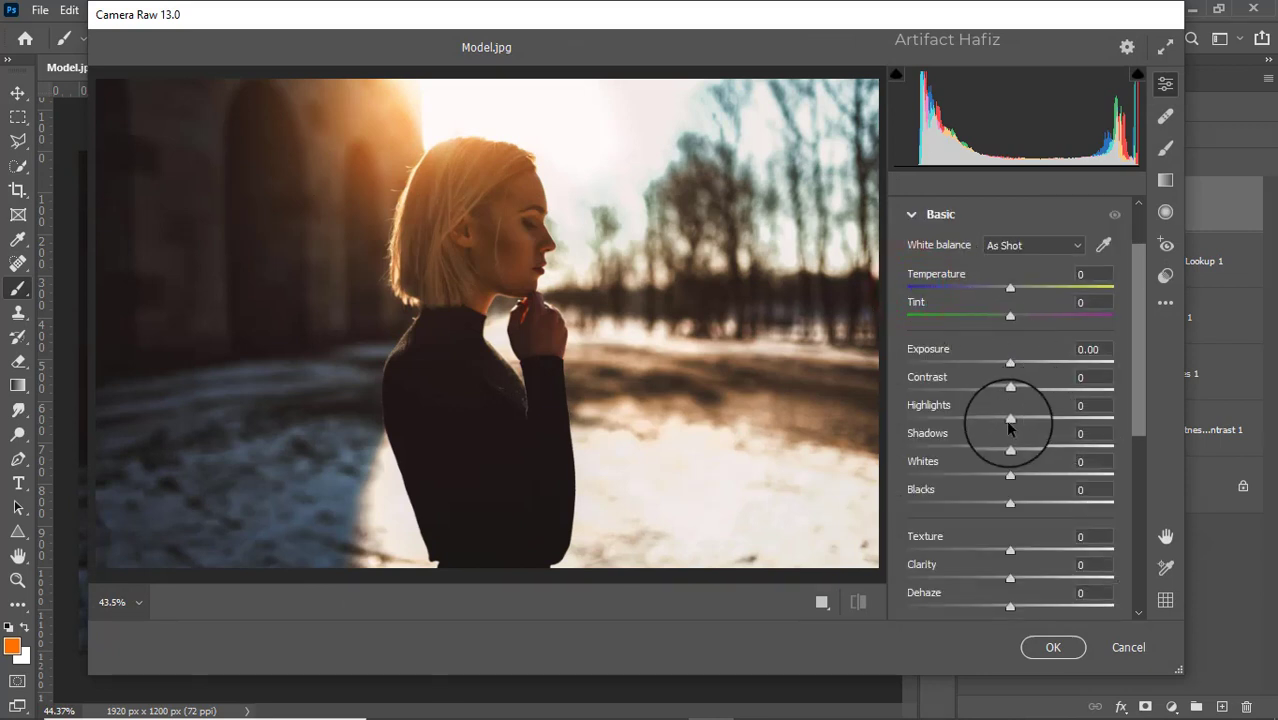
drag(1008, 425, 1004, 418)
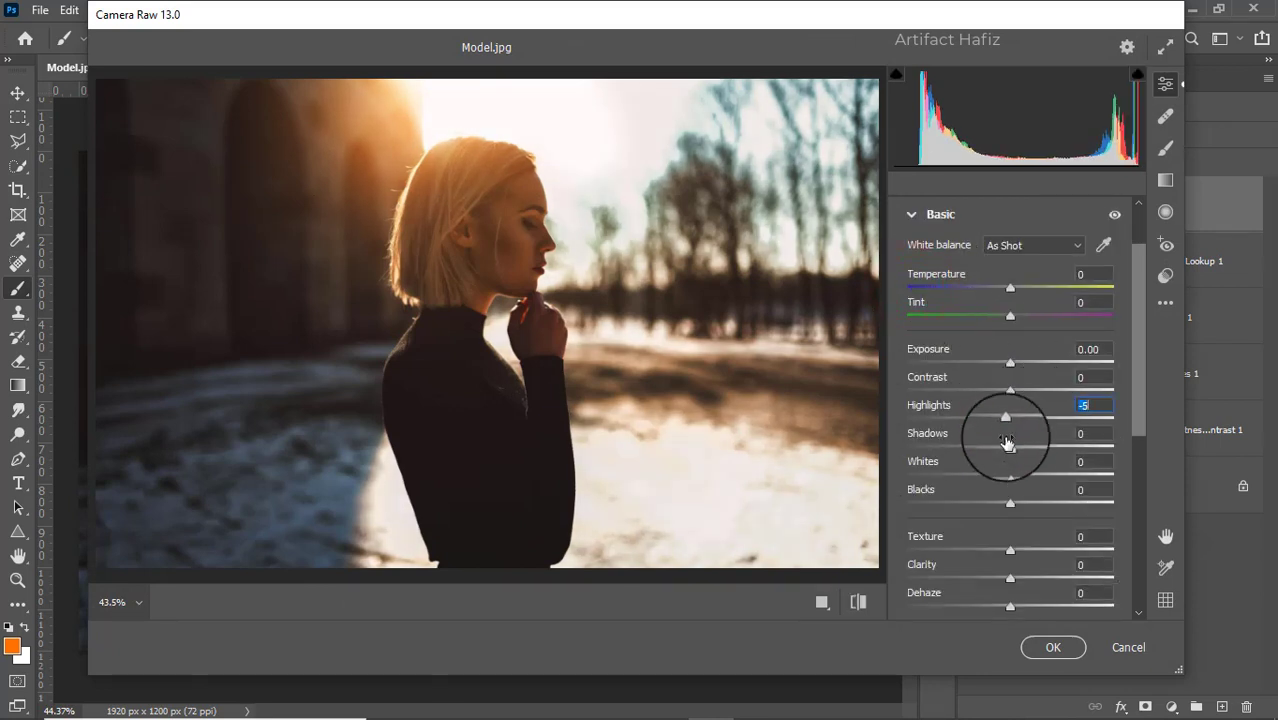
drag(1012, 474, 1122, 437)
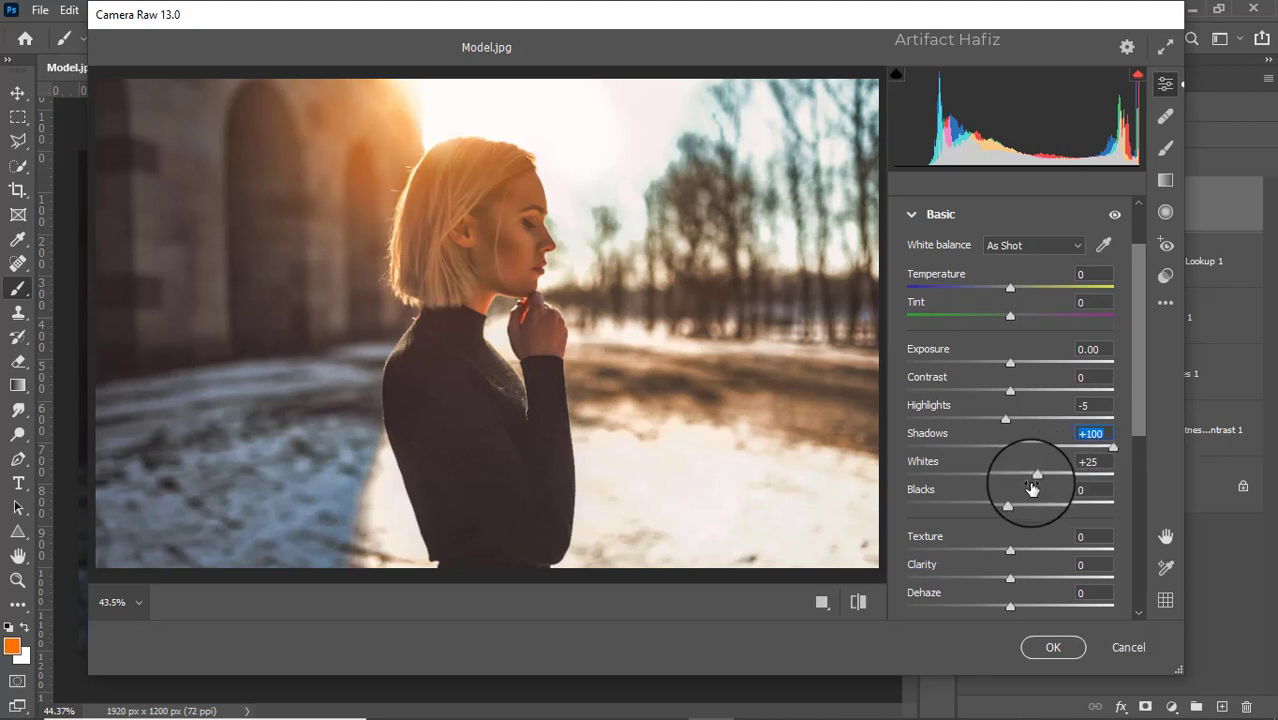
drag(1014, 508, 985, 505)
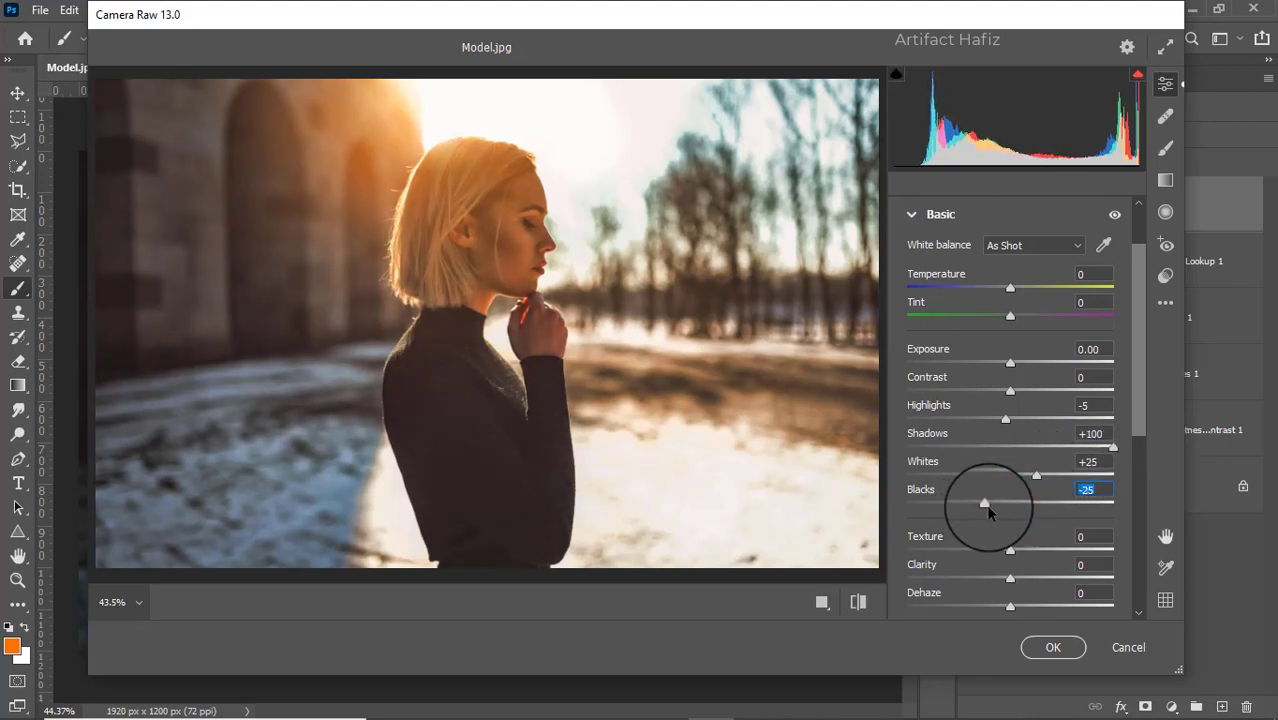
drag(1013, 392, 1004, 368)
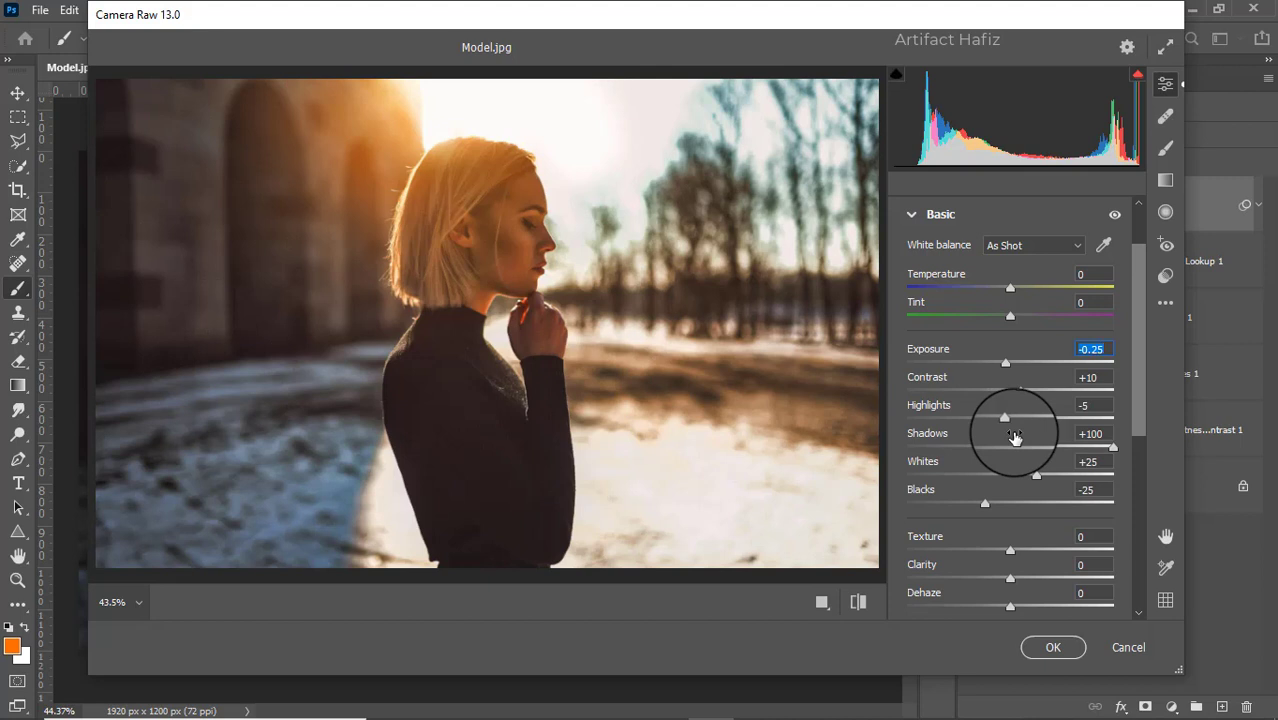
Step: Set Texture to -5 and Clarity to +4 in the Camera Raw basic adjustments
scroll(1017, 432, down, 2)
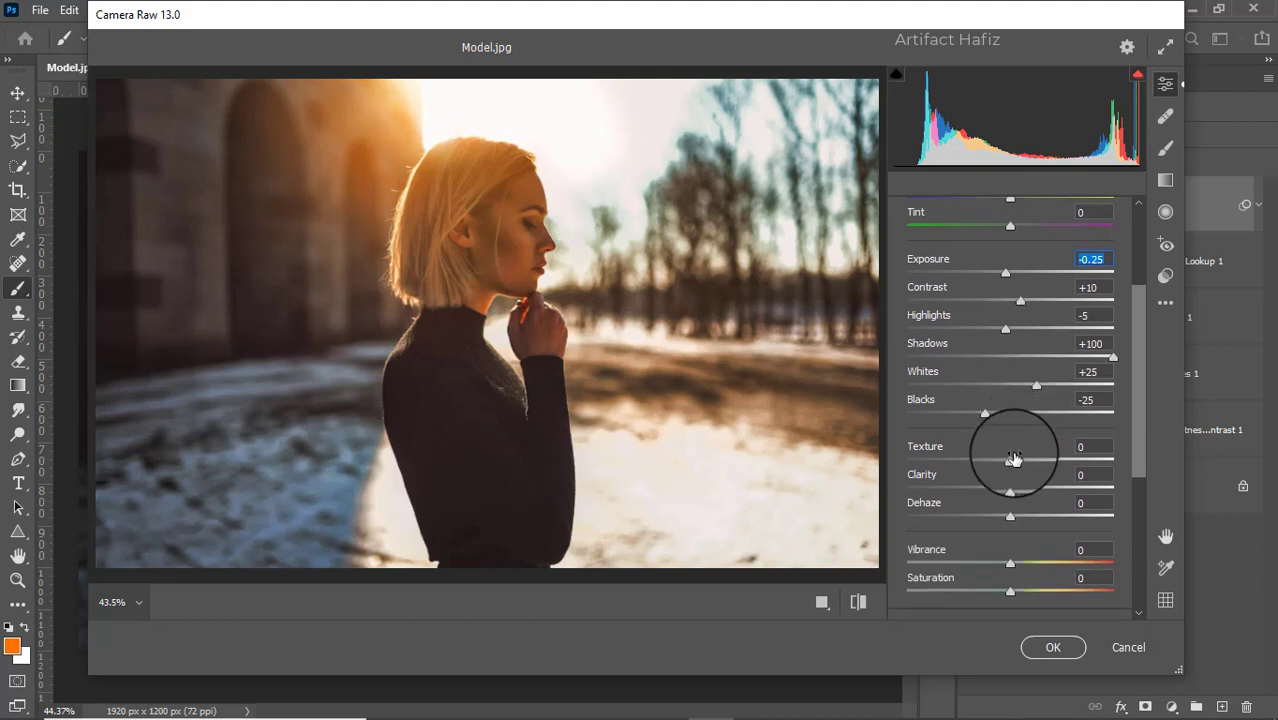
click(1011, 459)
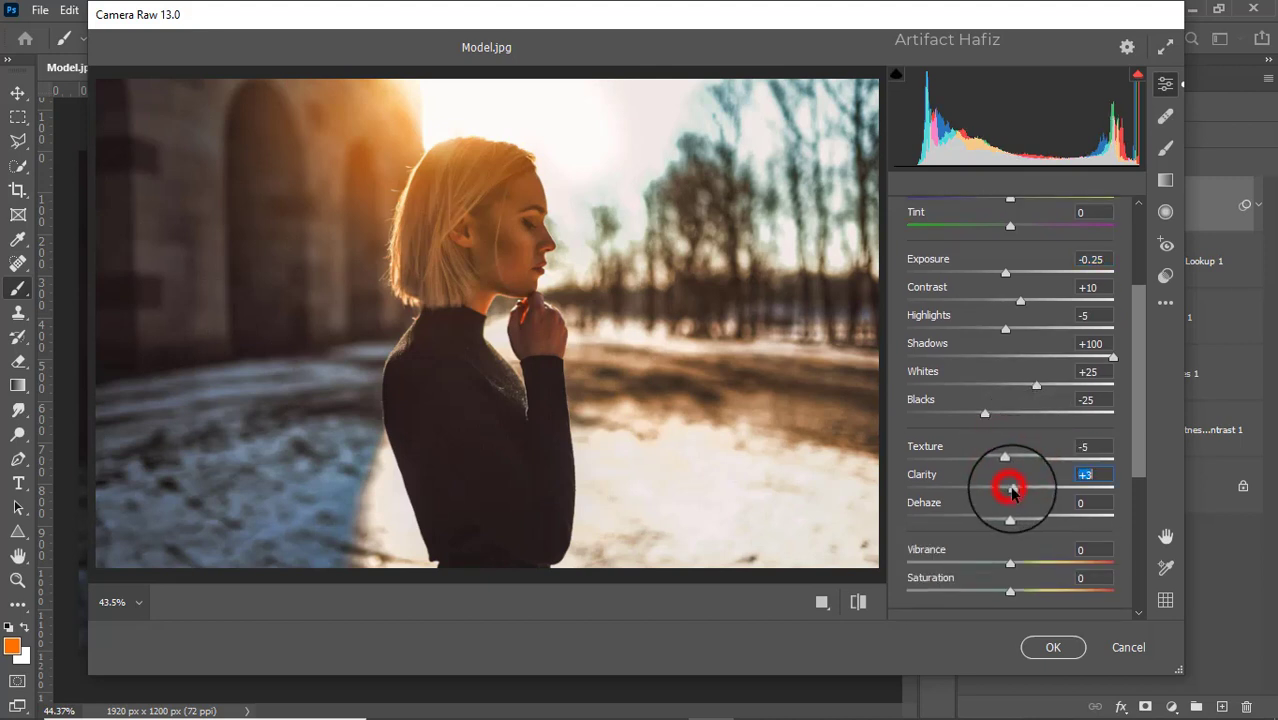
drag(1012, 489, 1015, 490)
Step: Shape the main point curve with one anchor in the shadows and one in the highlights at input 199, output 209
scroll(1062, 441, down, 2)
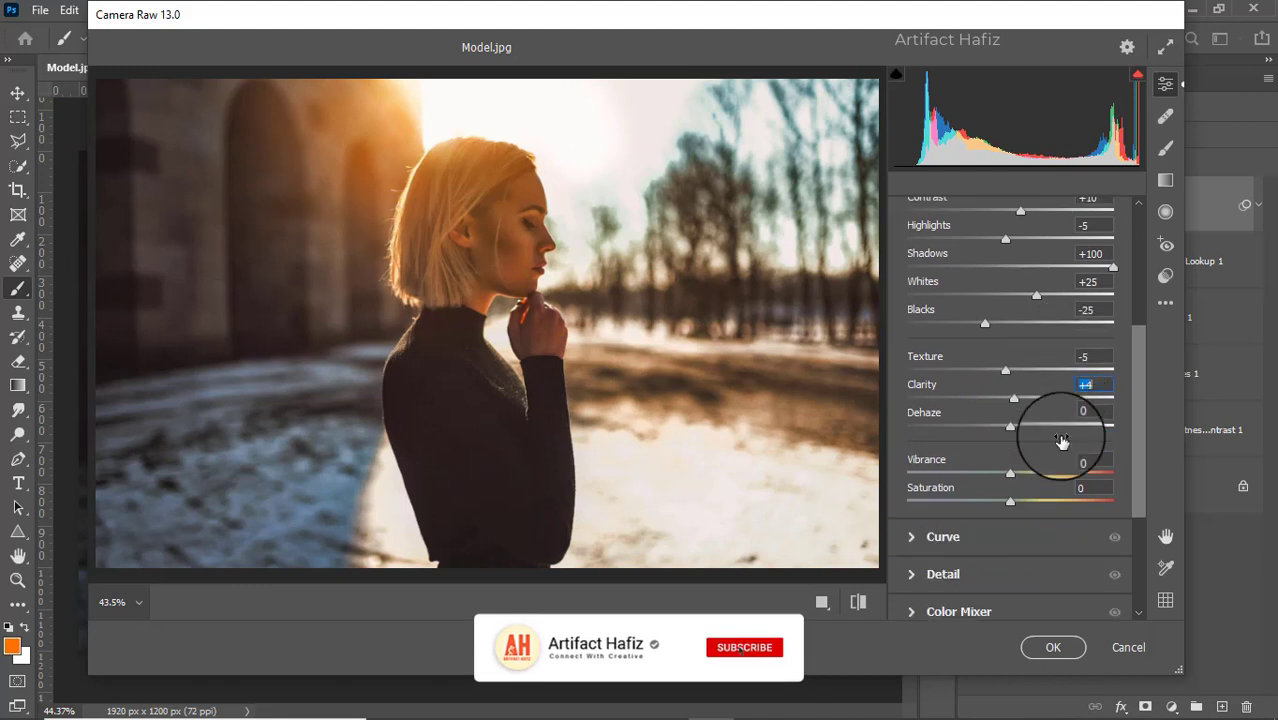
scroll(1062, 441, down, 2)
click(913, 442)
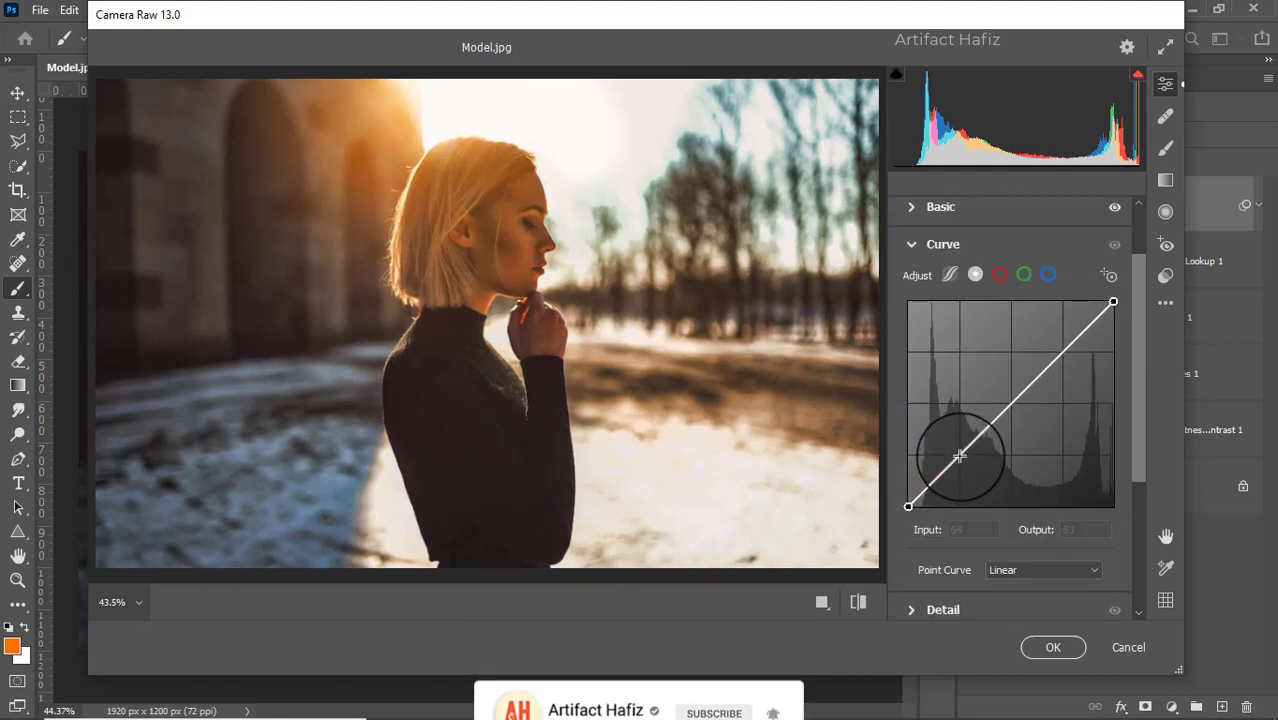
click(958, 456)
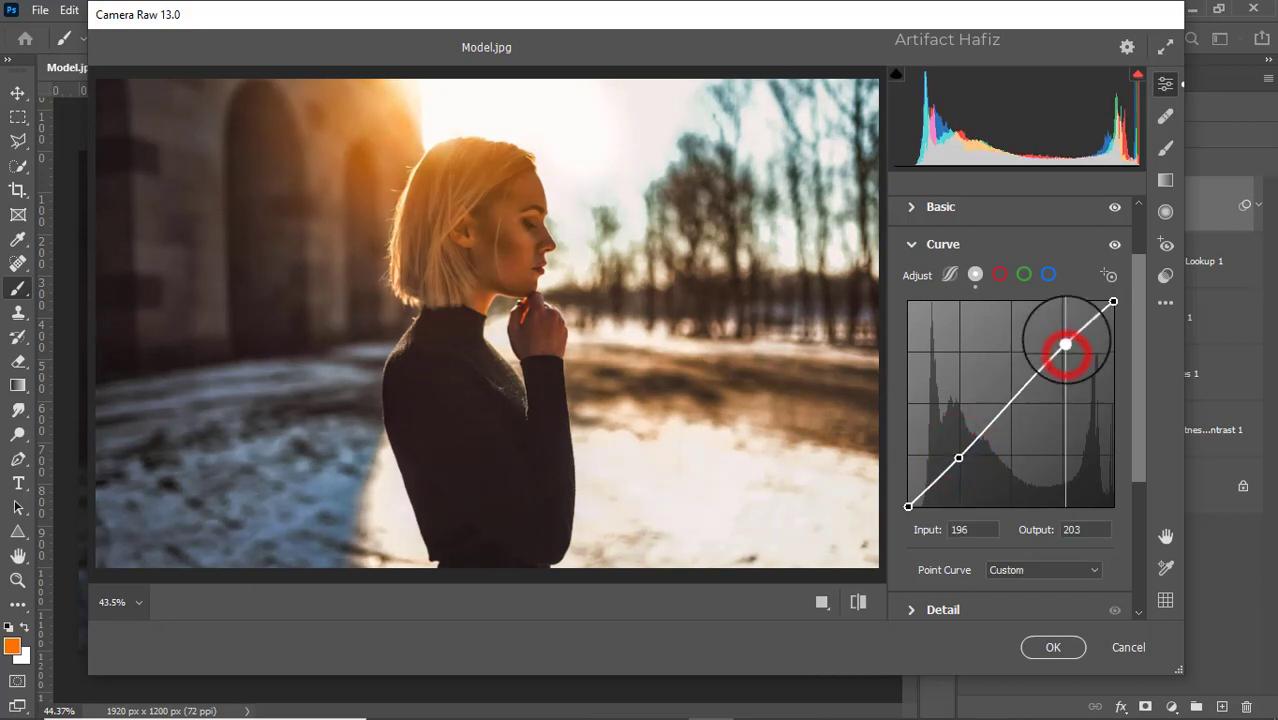
drag(1065, 346, 1069, 338)
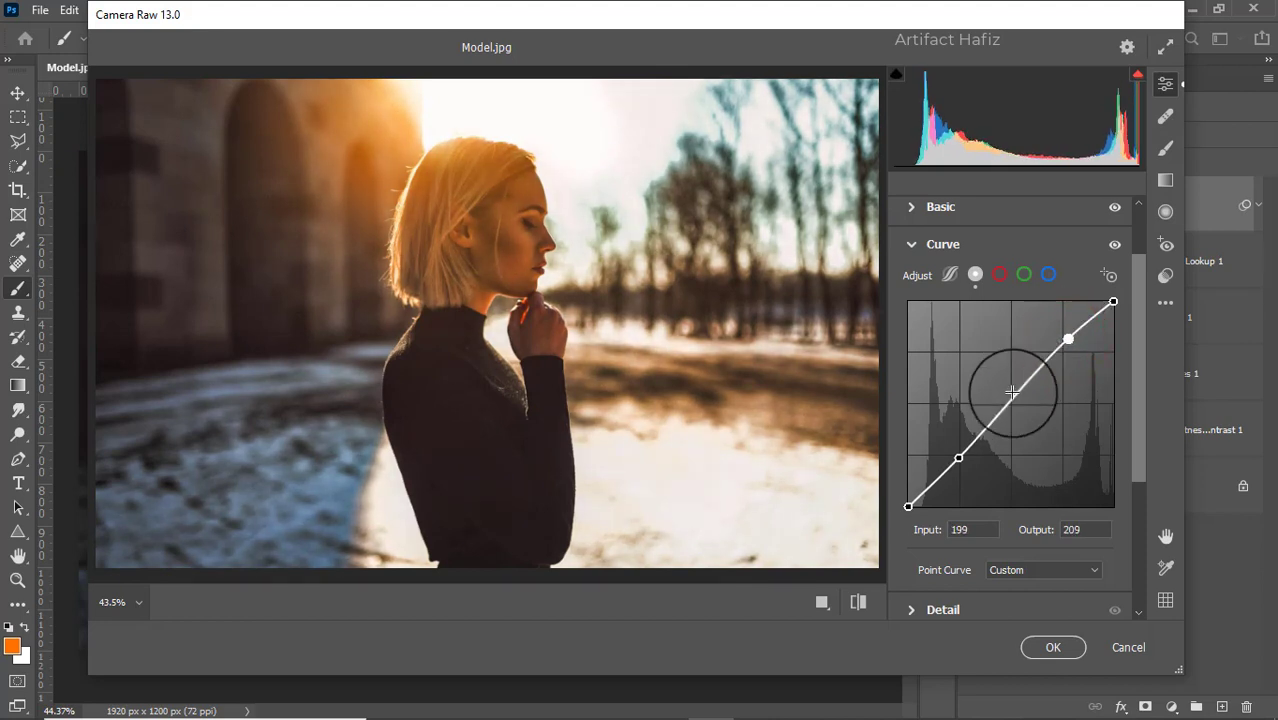
Step: Raise the black point of the blue channel curve to output 11 at input 0
click(1048, 274)
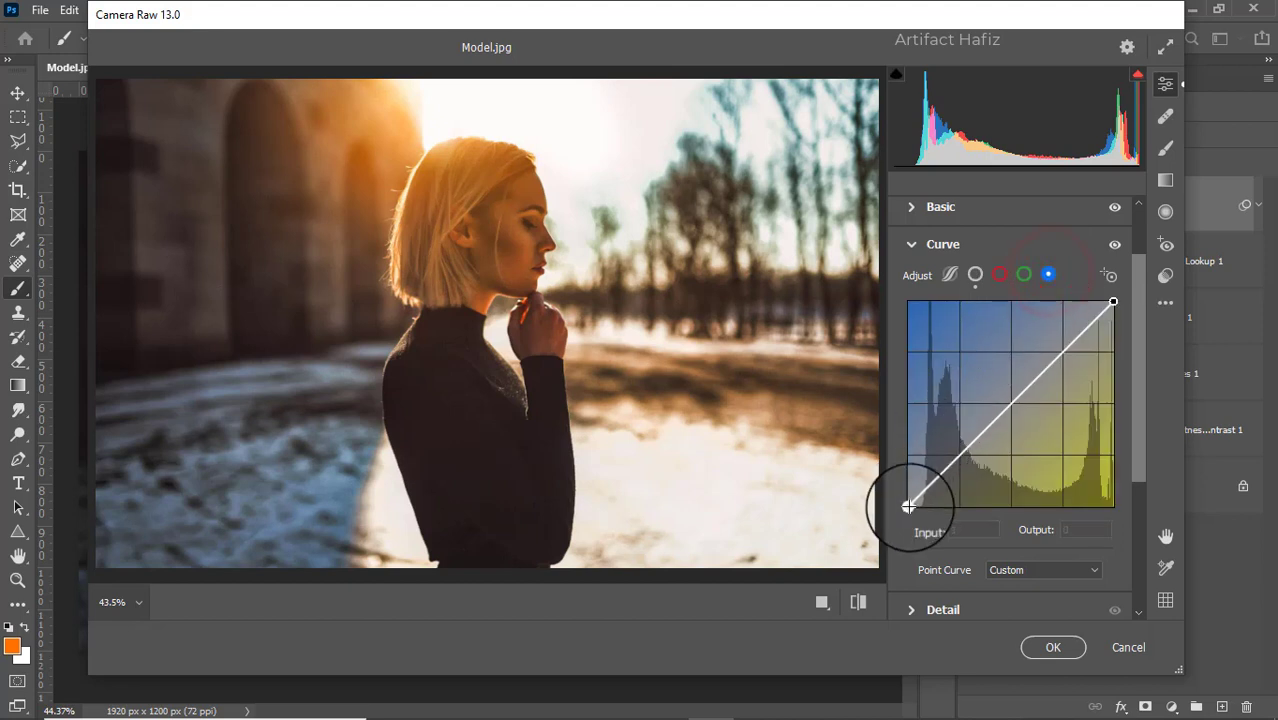
drag(907, 507, 910, 492)
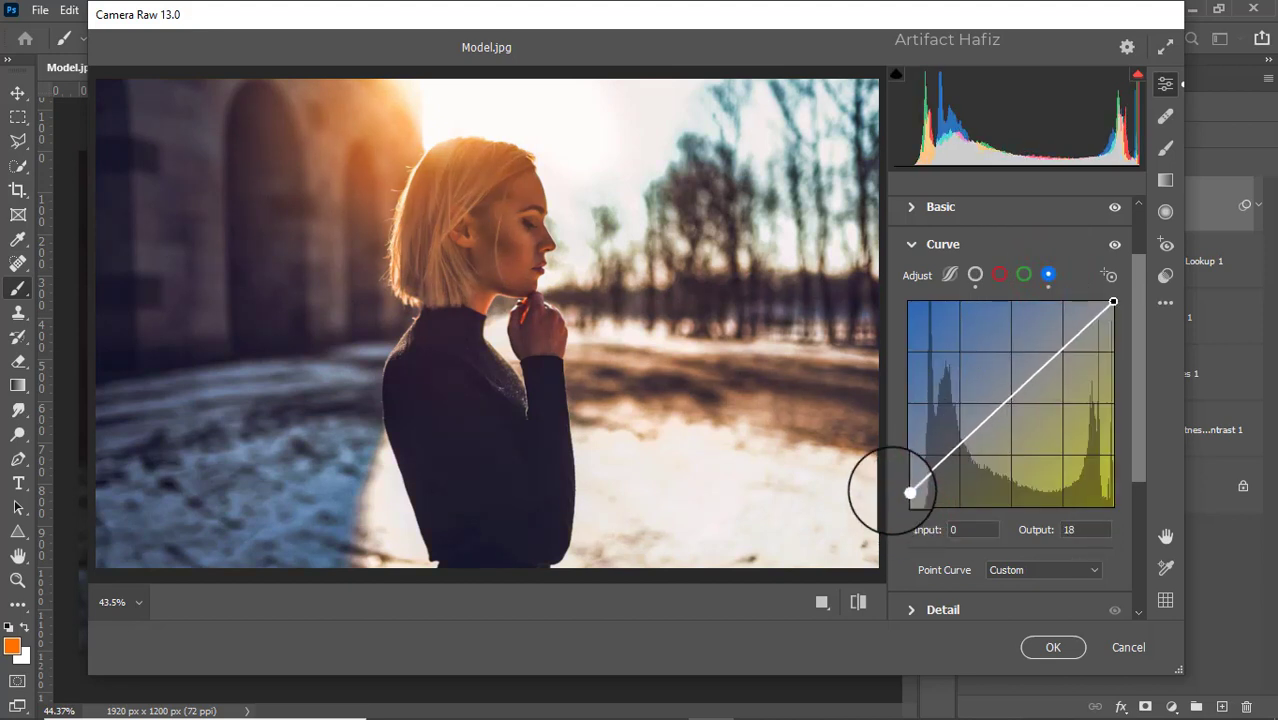
drag(910, 492, 910, 497)
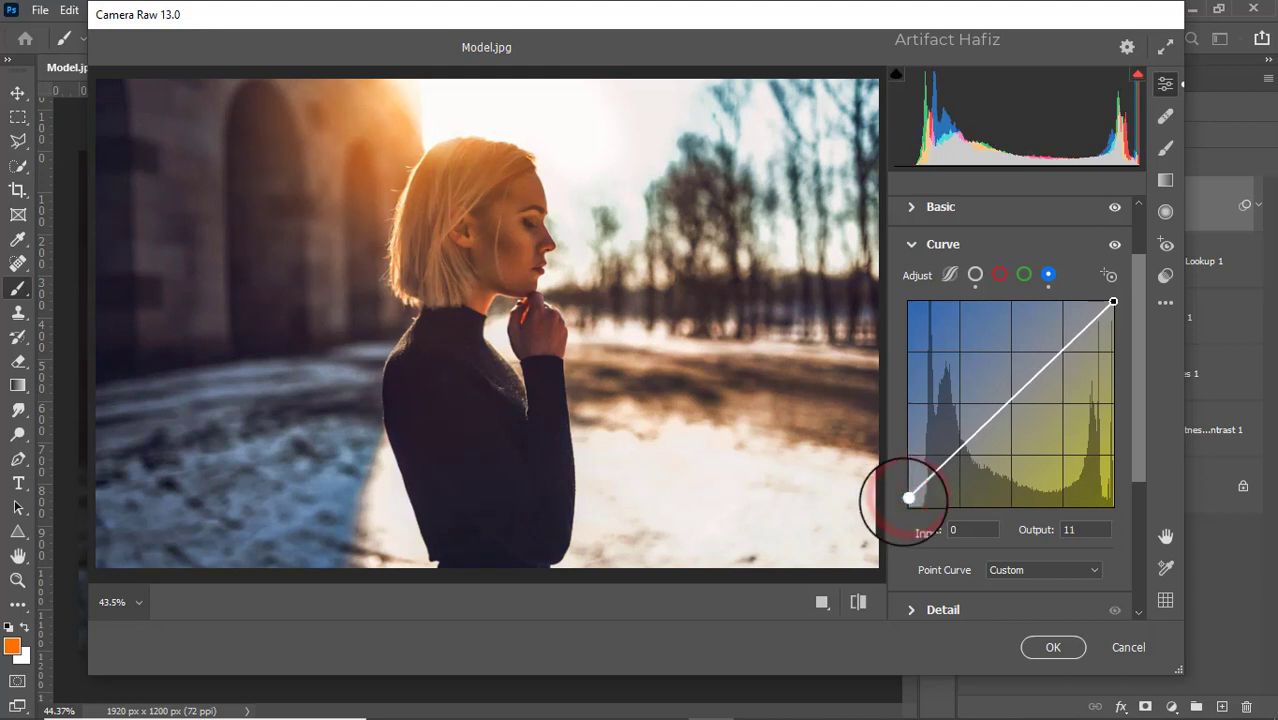
Step: Set the detail adjustments to Sharpening 10, Noise Reduction 12 and Color Noise Reduction 10
scroll(951, 448, down, 3)
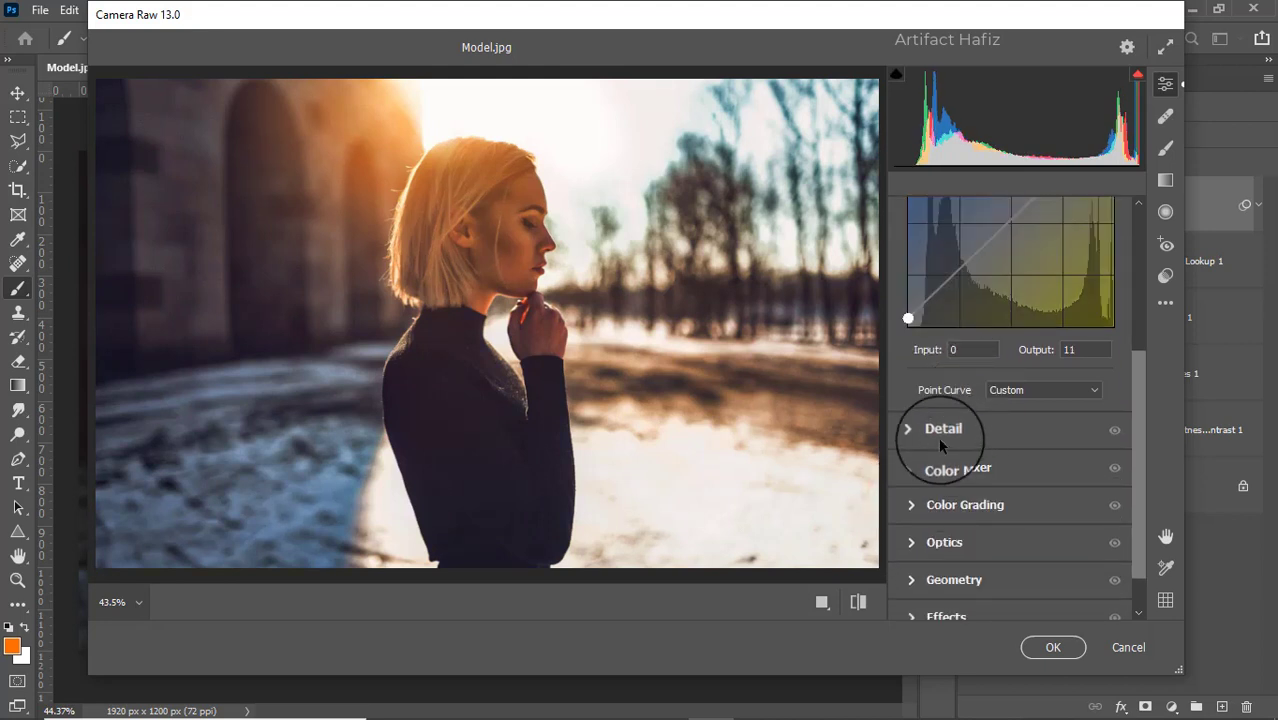
click(940, 432)
drag(908, 409, 925, 452)
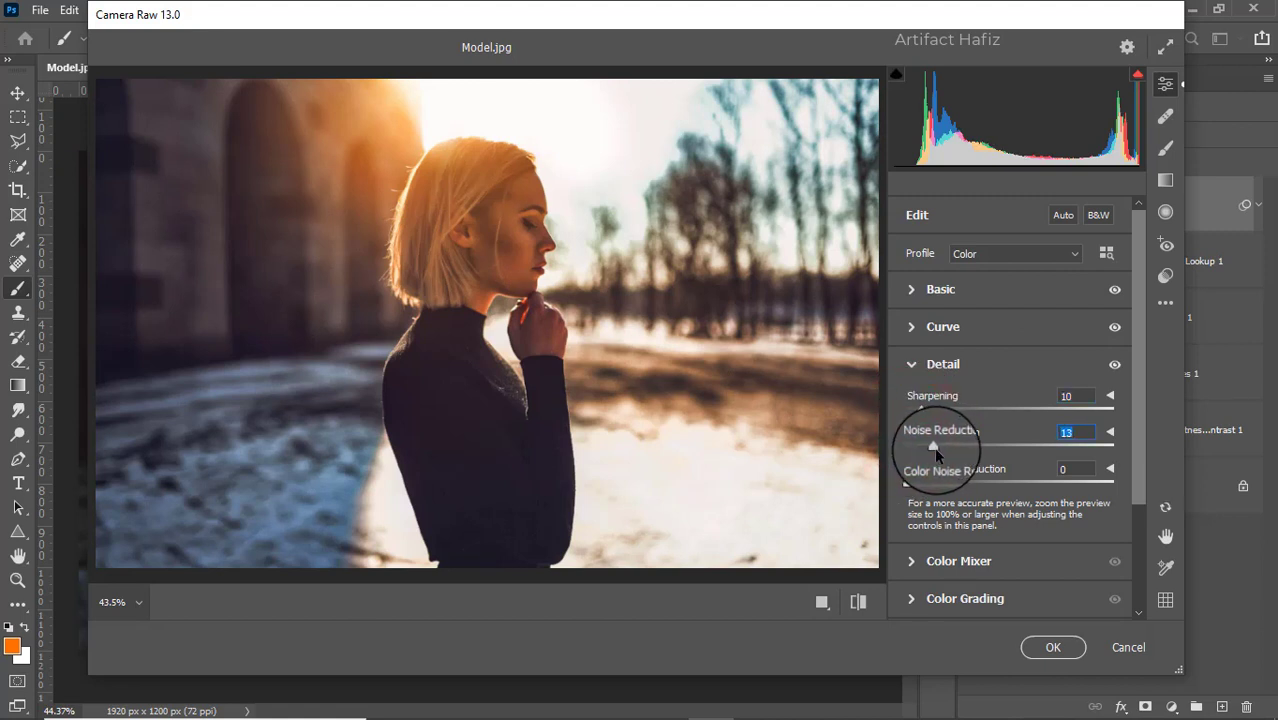
drag(936, 449, 934, 446)
scroll(925, 462, down, 1)
drag(909, 440, 927, 441)
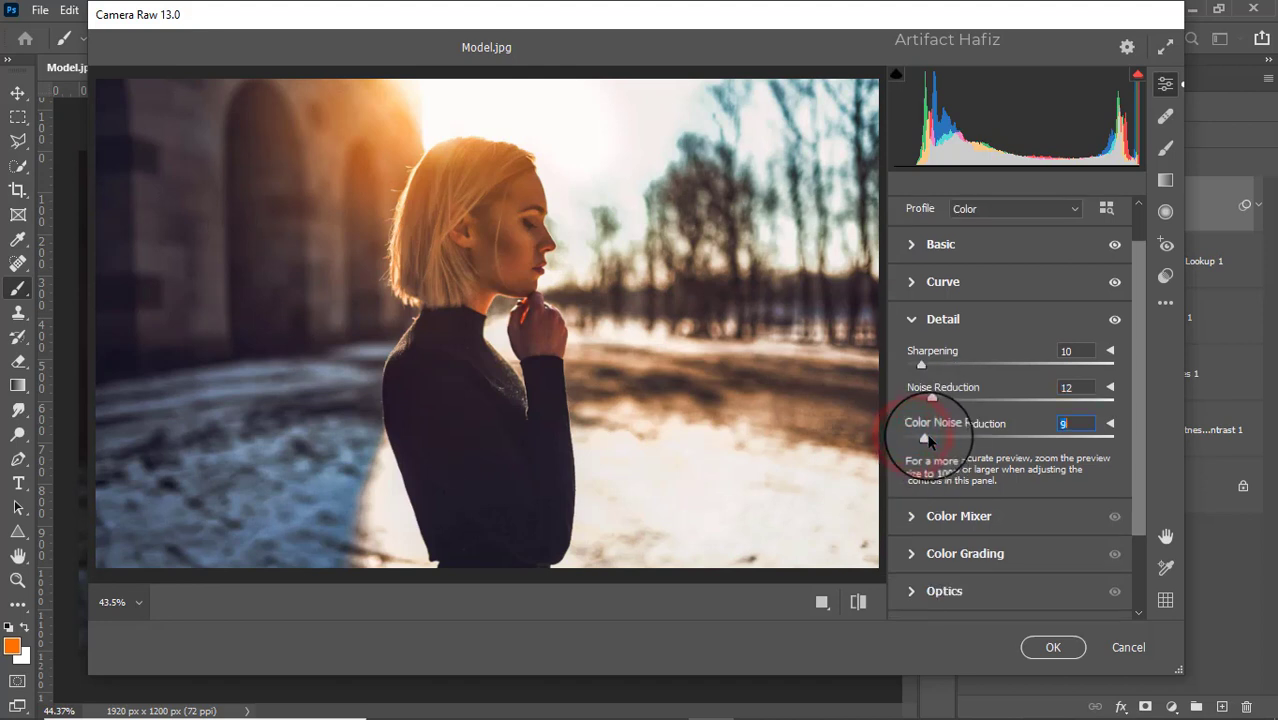
Step: Set Color Mixer saturation to Reds +8, Oranges -18, Yellows +11, Greens +25, Aquas +13, Blues +31, Purples +18 and Magentas +25
scroll(940, 432, down, 2)
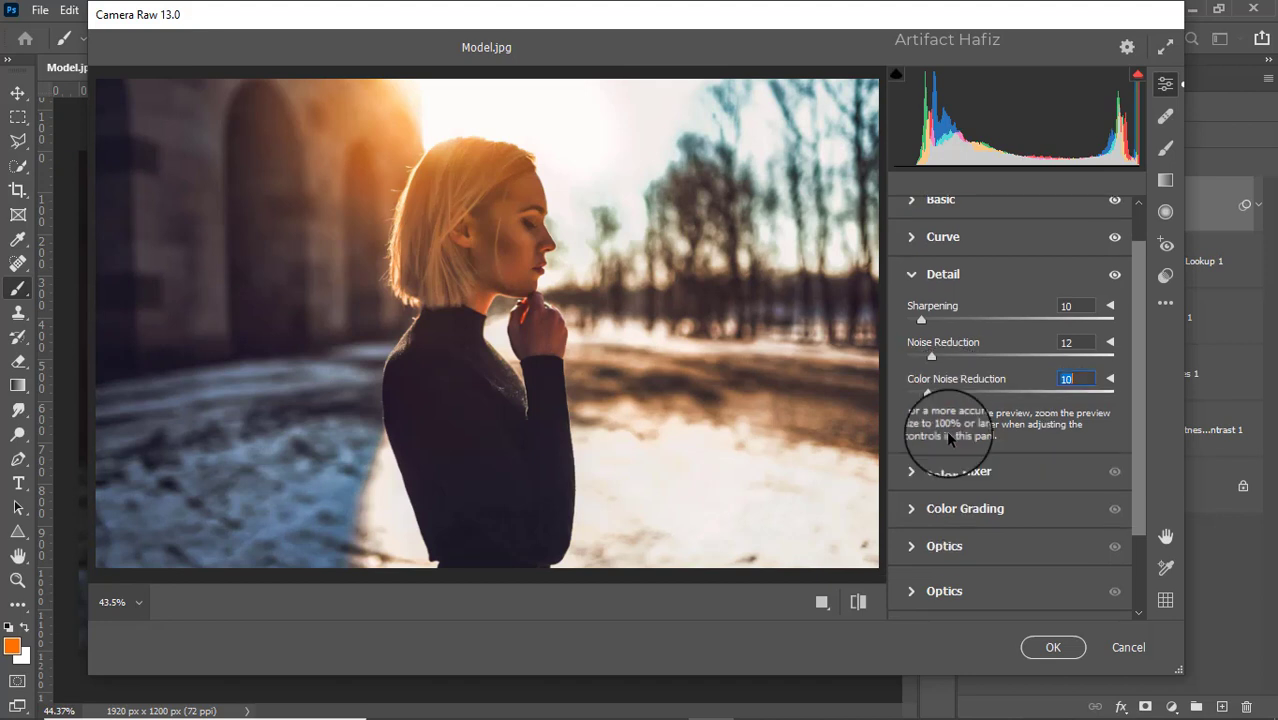
click(948, 425)
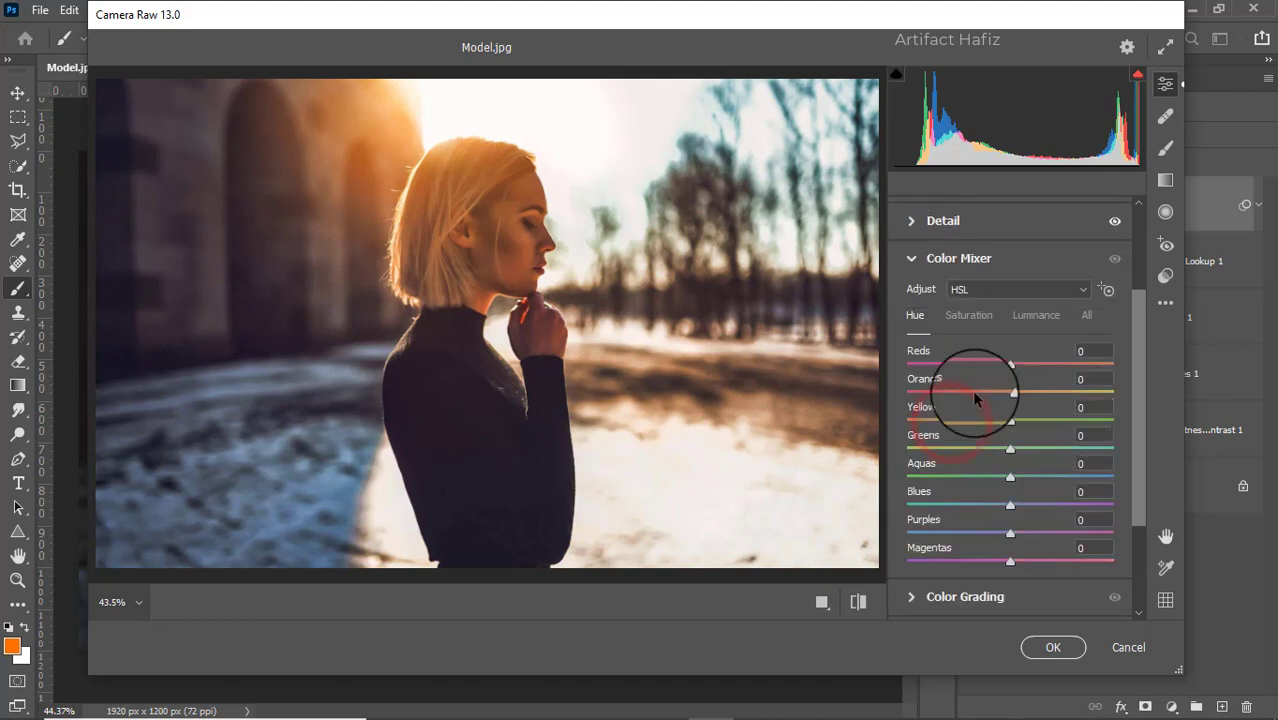
click(969, 315)
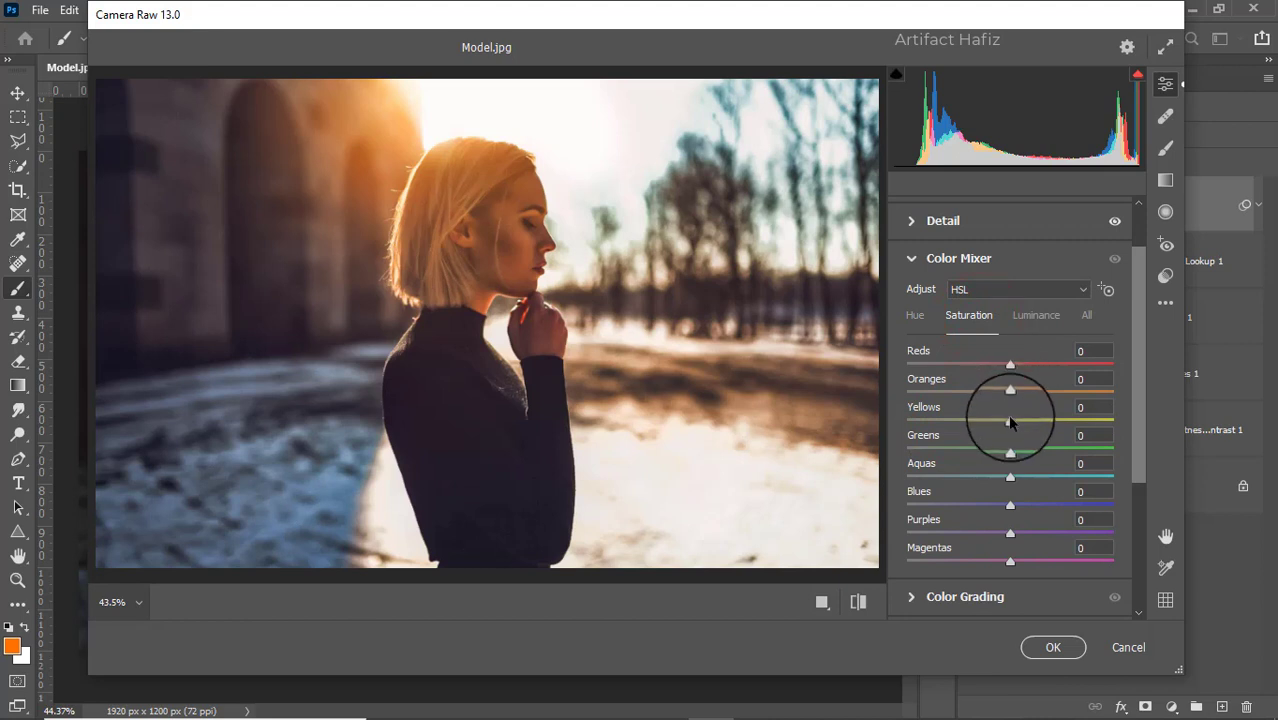
drag(1010, 421, 1025, 474)
drag(1010, 534, 1036, 563)
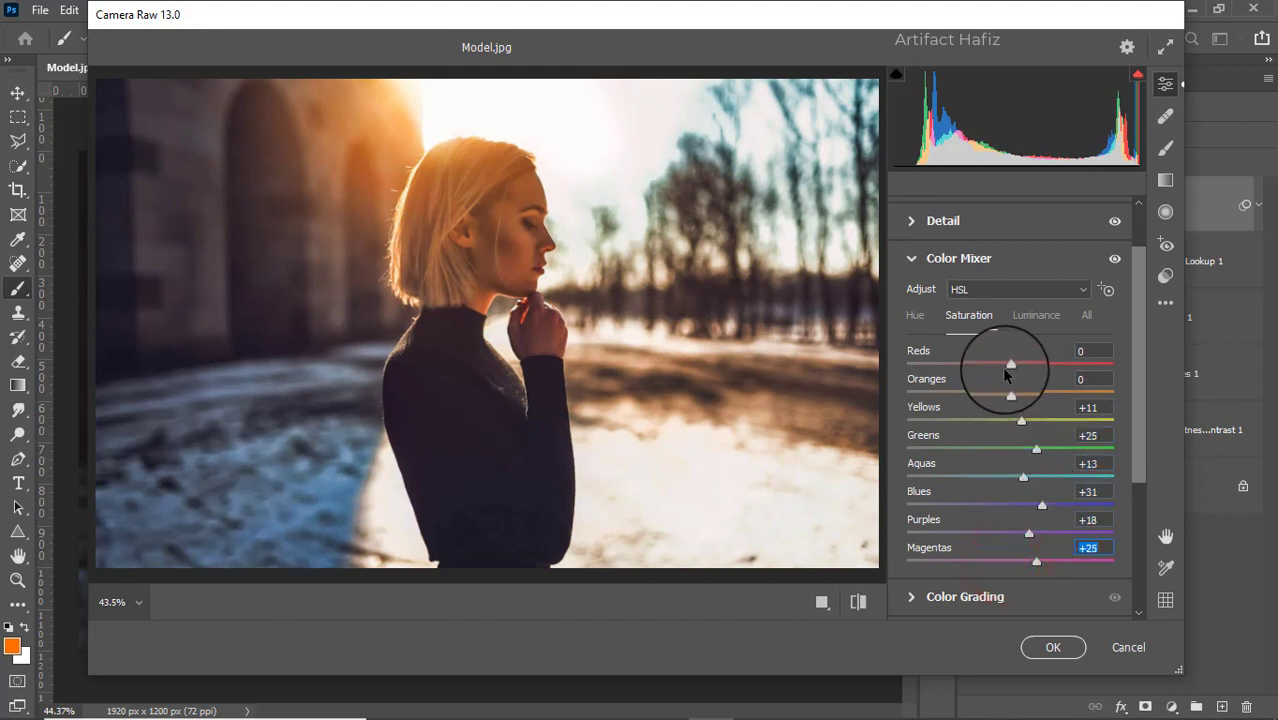
drag(1013, 362, 992, 394)
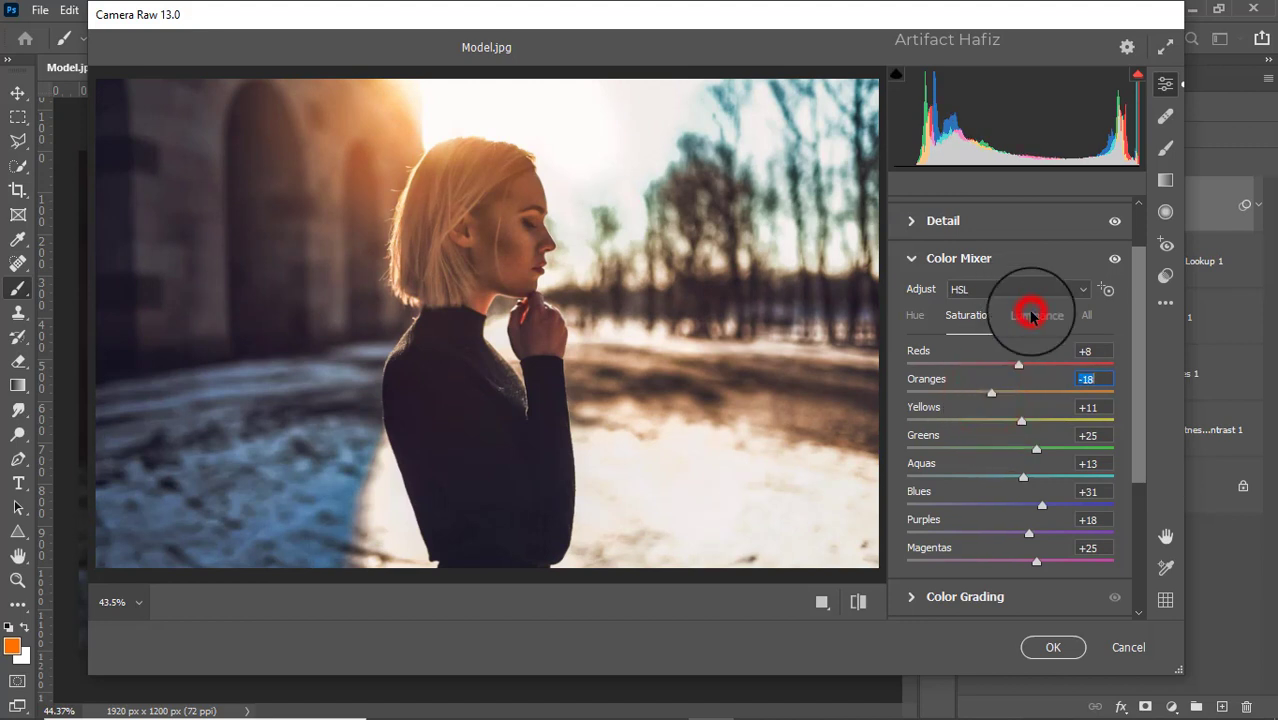
Step: Set the Color Mixer luminance to +100 for Reds, +22 for Aquas and +7 for Blues
click(1033, 316)
mouse_move(1010, 392)
mouse_down()
mouse_move(1038, 394)
mouse_move(1008, 396)
mouse_up()
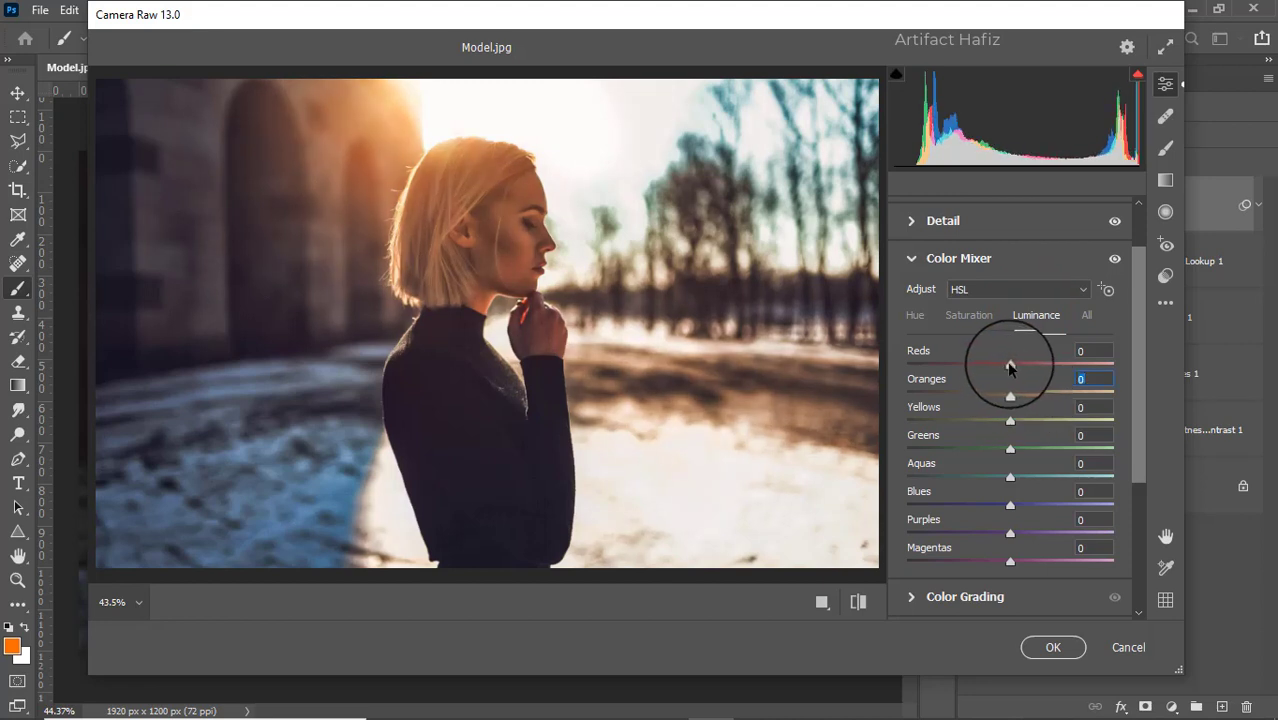
drag(1009, 366, 1141, 355)
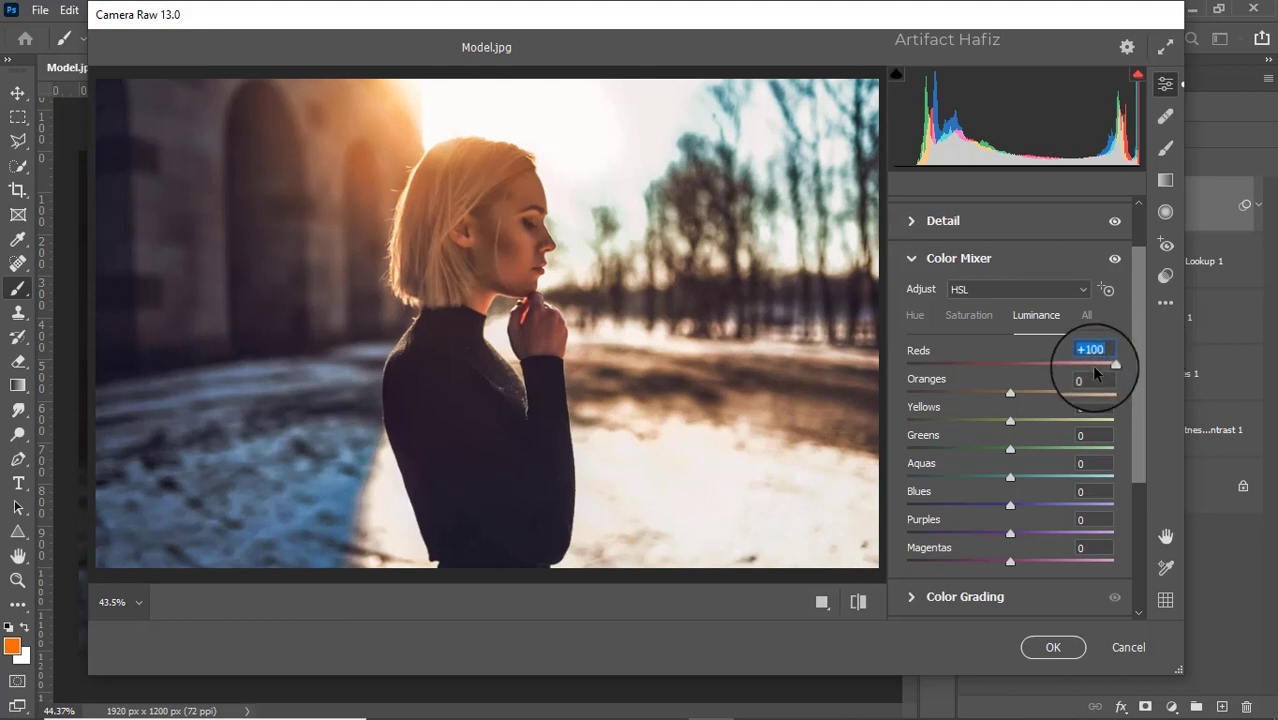
drag(1010, 506, 1036, 475)
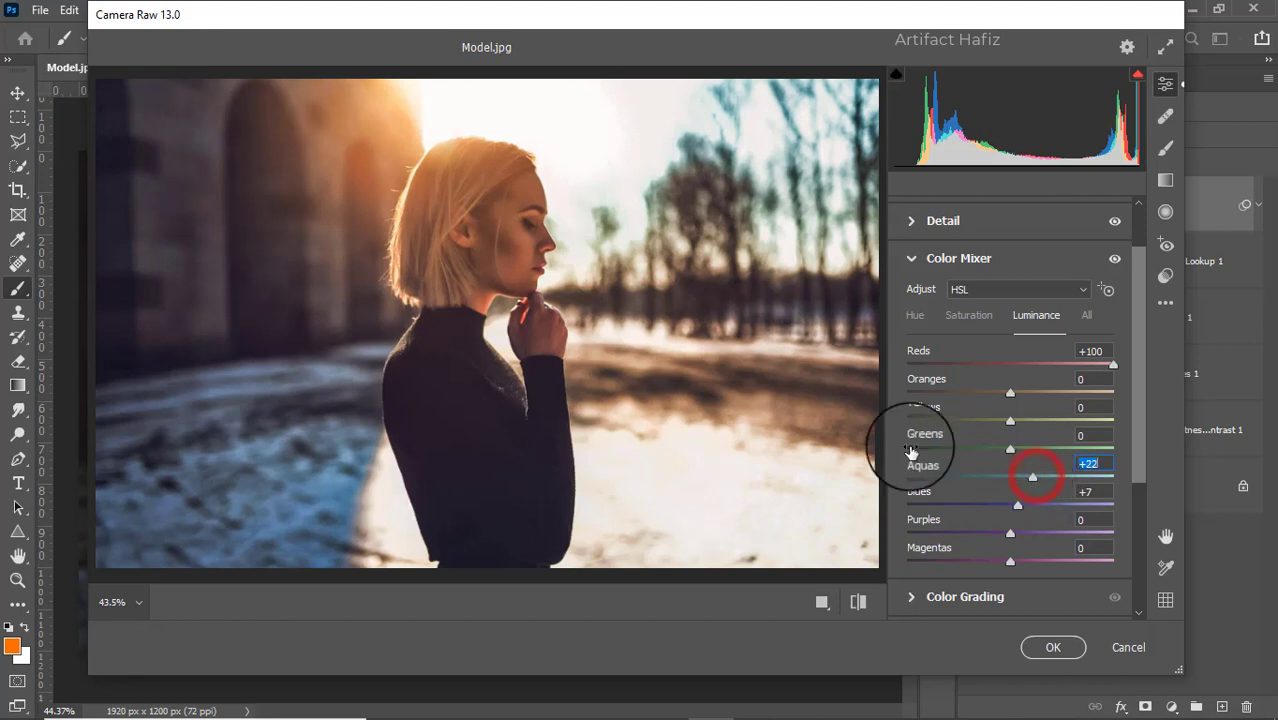
Step: Shift the Color Mixer hue of the Aquas to -66 and the Blues to -6
click(917, 314)
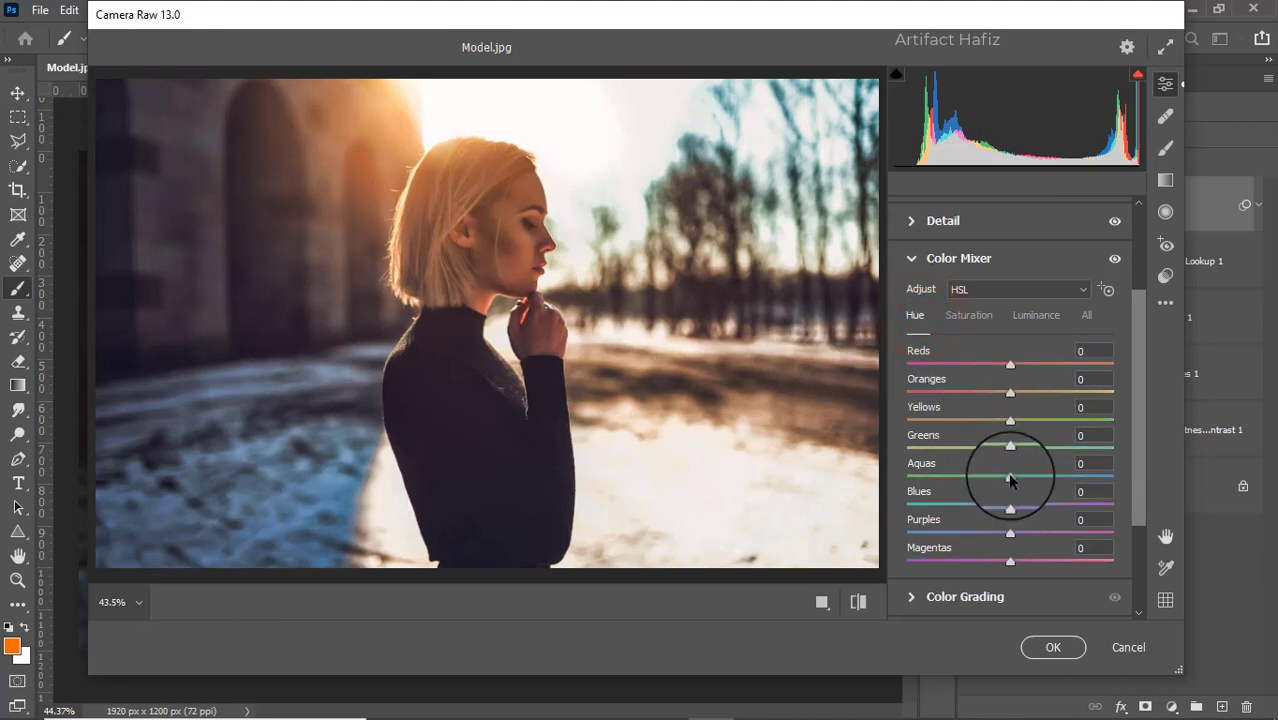
drag(1010, 476, 941, 476)
mouse_move(1008, 507)
mouse_down()
mouse_move(950, 508)
mouse_move(1071, 505)
mouse_move(1003, 528)
mouse_up()
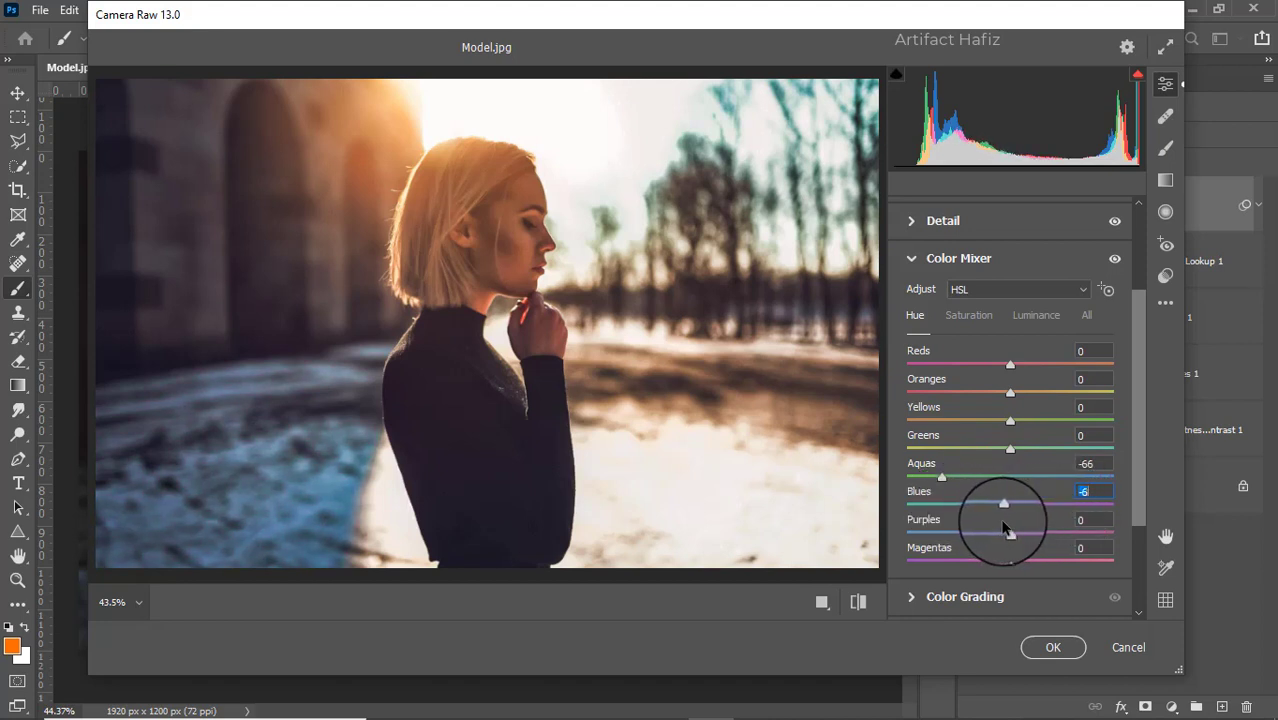
Step: Apply Color Grading with the shadows at hue 260, saturation 13 and the highlights at hue 154, saturation 11
scroll(1026, 441, down, 2)
scroll(1026, 441, down, 2)
click(967, 459)
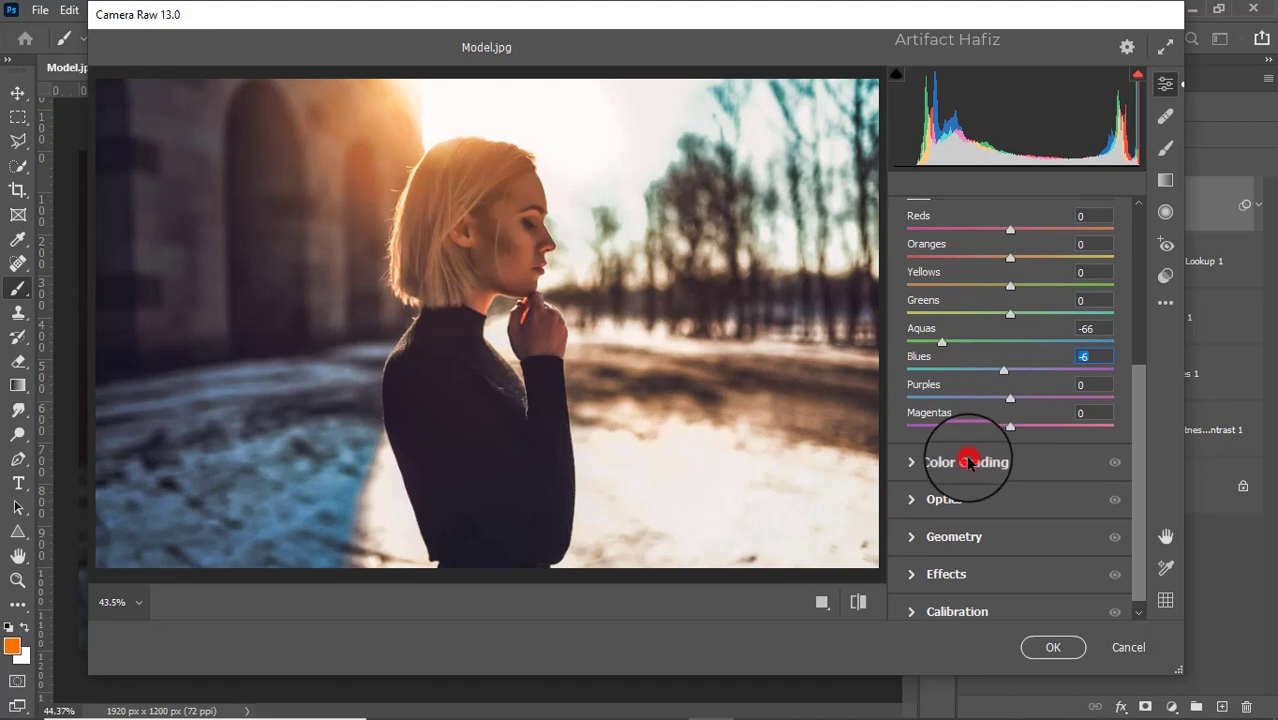
drag(950, 494, 901, 399)
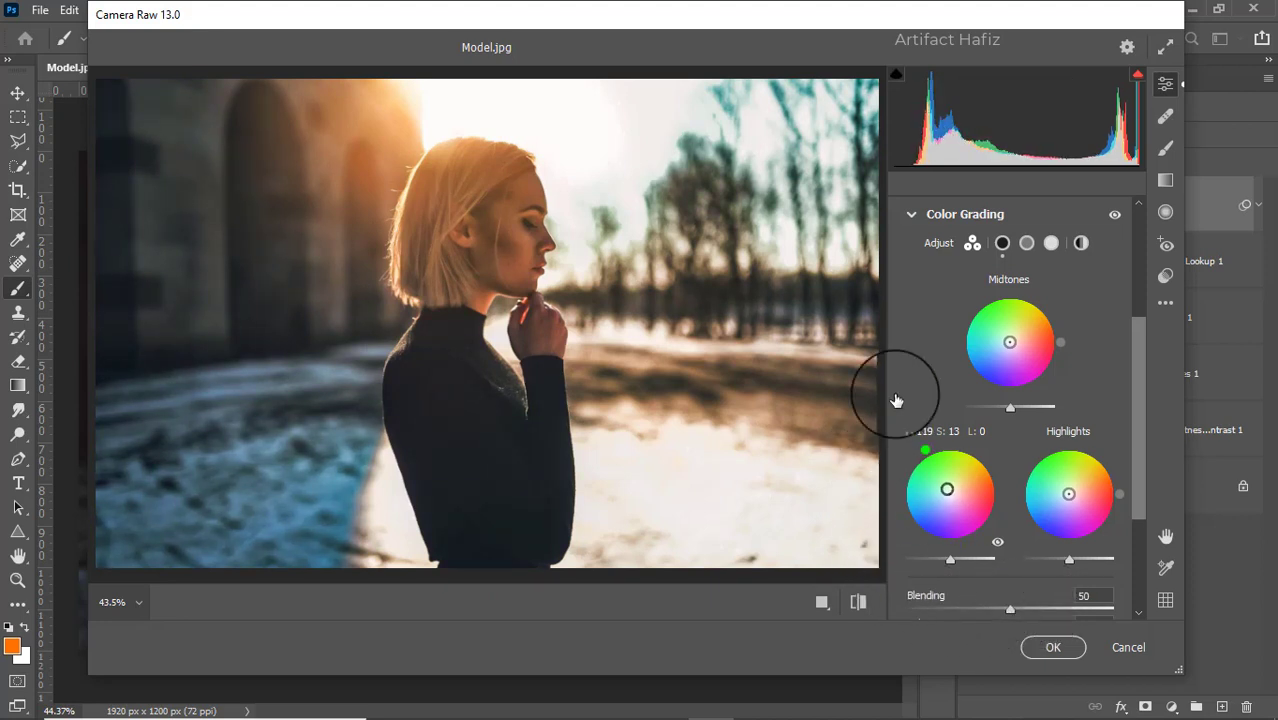
drag(872, 470, 958, 611)
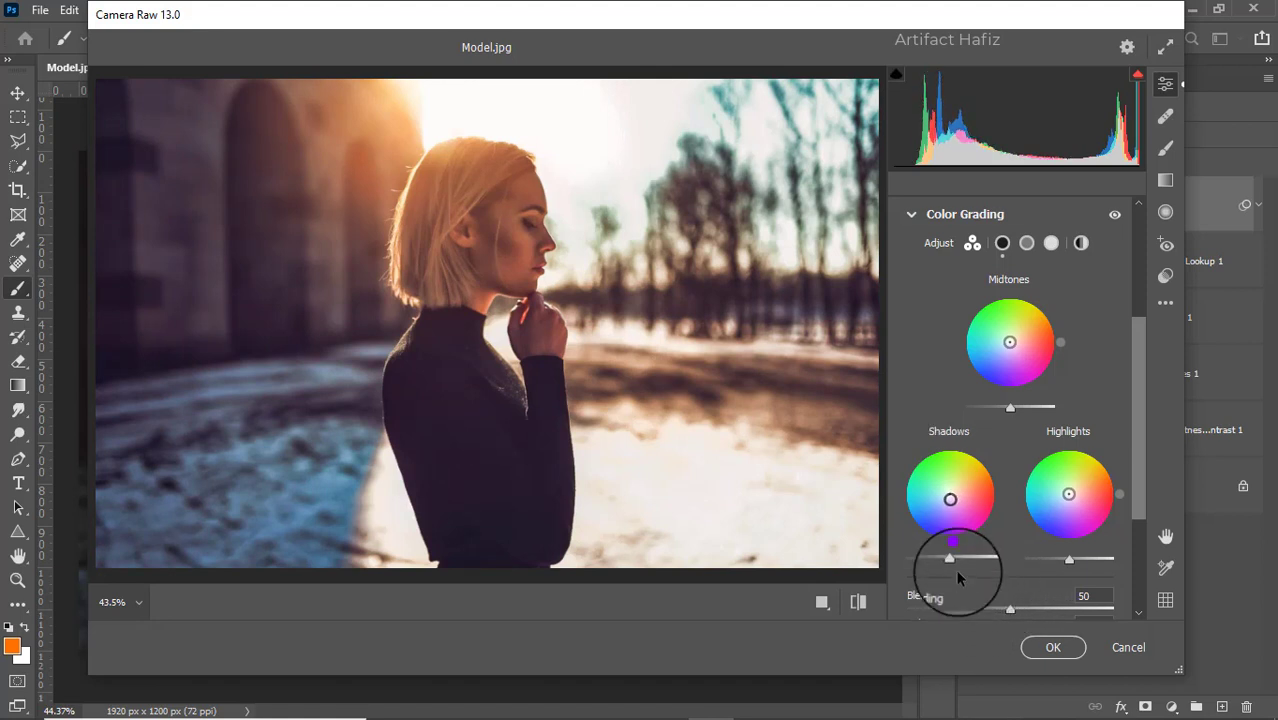
drag(953, 553, 941, 543)
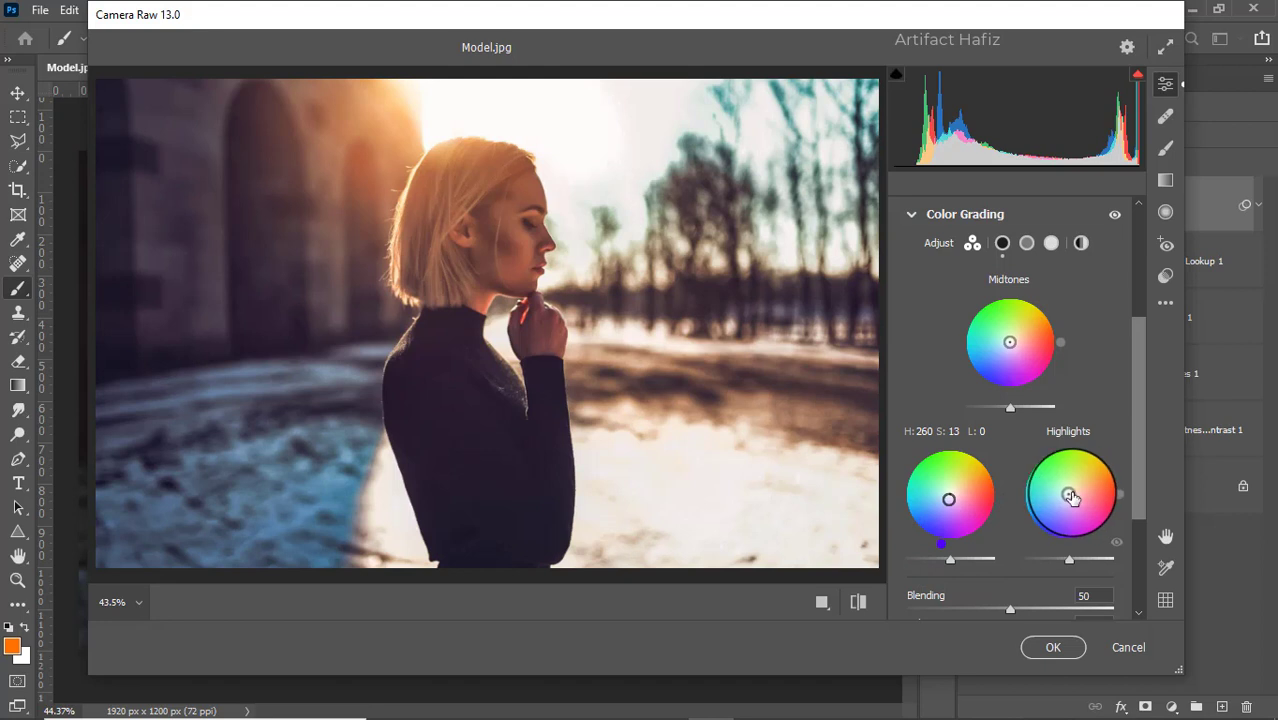
drag(1070, 497, 996, 465)
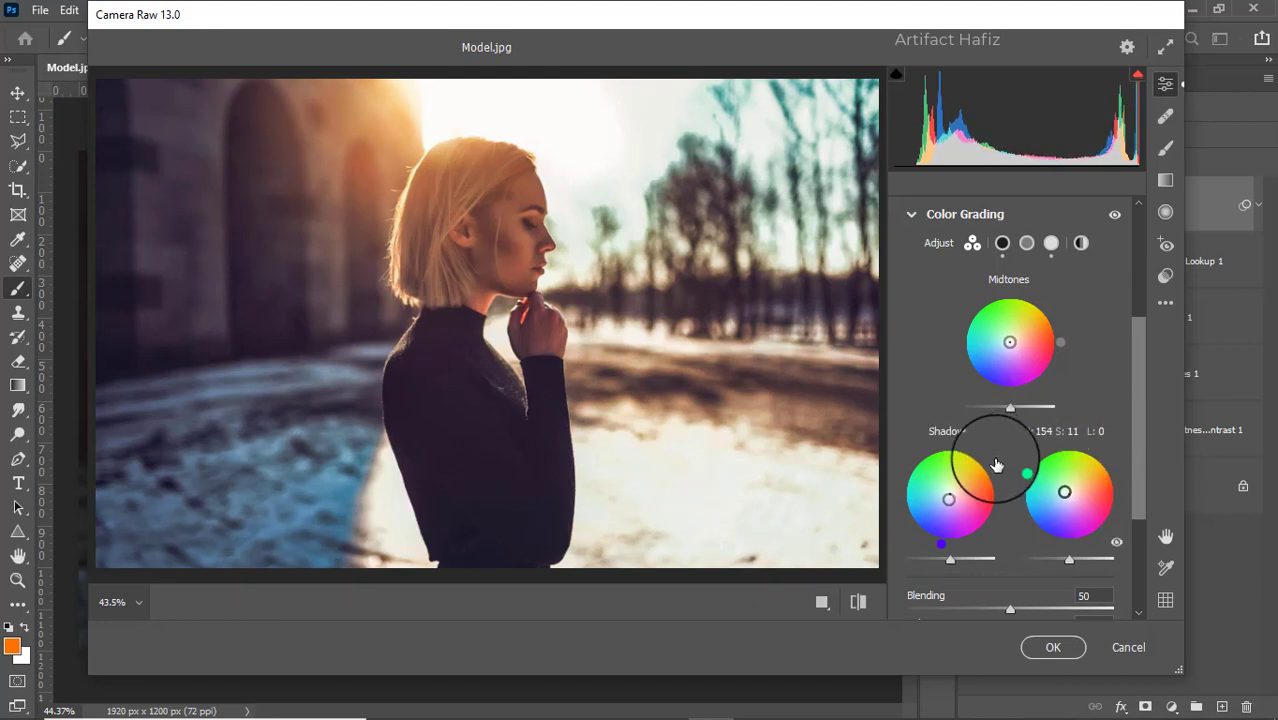
Step: Add a slight dark vignette to the photo by setting the Effects vignetting to -7
scroll(1015, 355, down, 3)
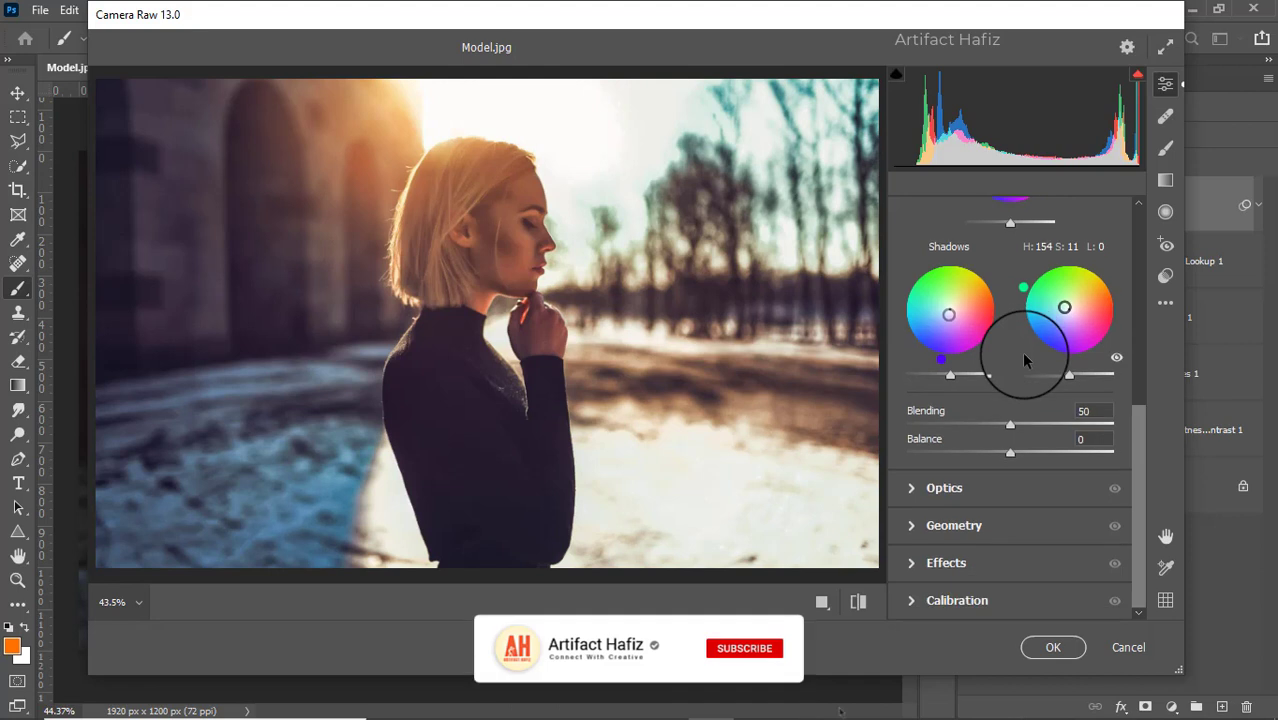
click(930, 566)
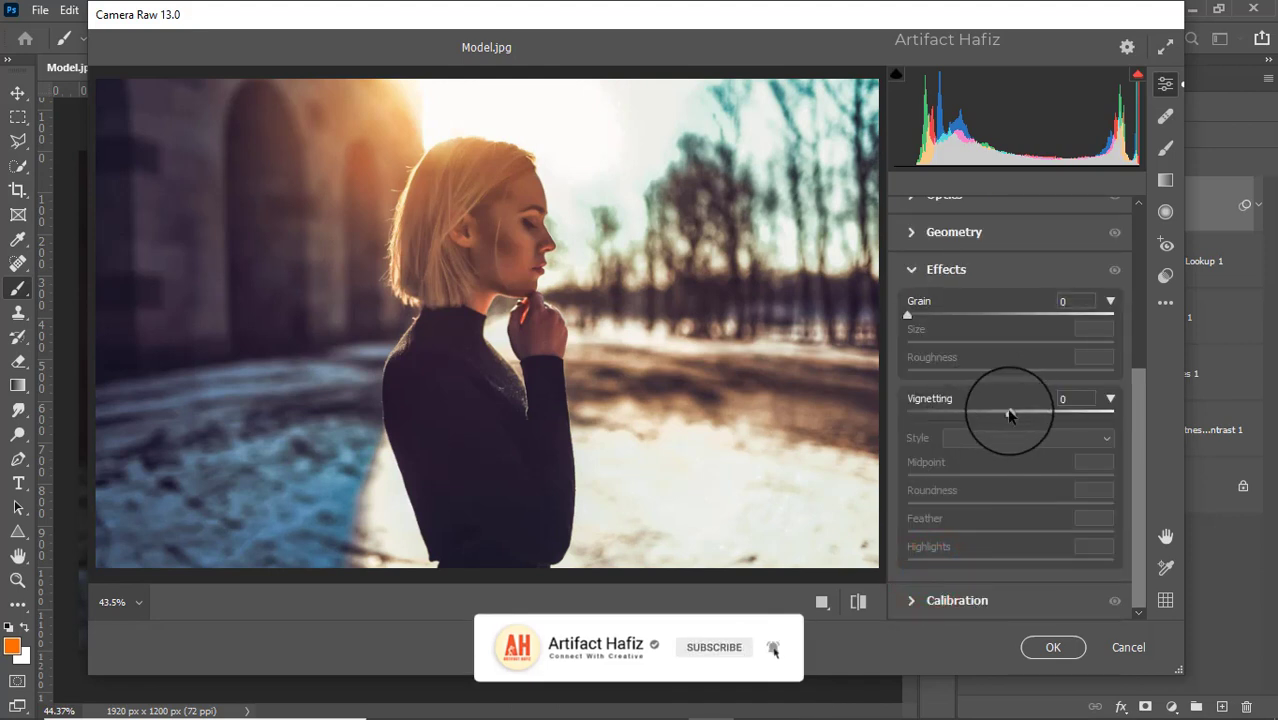
mouse_move(1008, 414)
mouse_down()
mouse_move(993, 413)
mouse_move(1003, 420)
mouse_up()
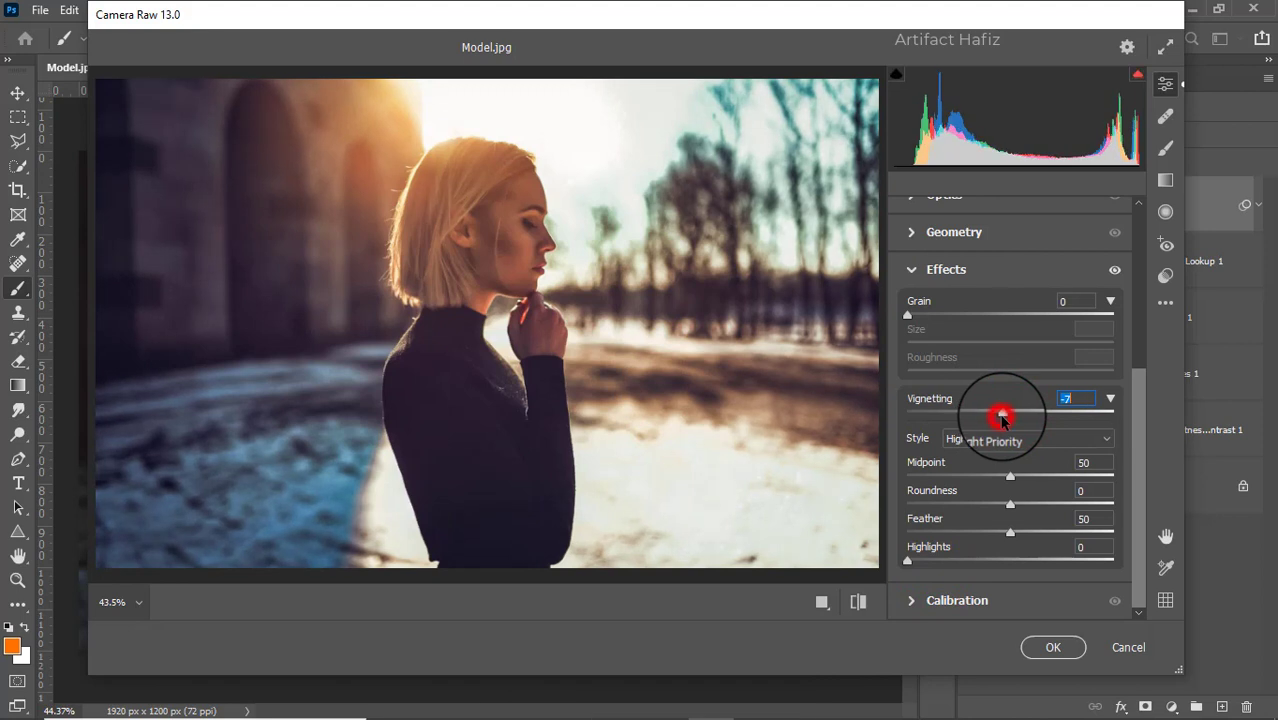
Step: Set the Calibration saturation to Red Primary +3, Green Primary +7 and Blue Primary +9, and apply the Camera Raw filter
click(930, 600)
drag(1010, 433, 1013, 432)
drag(1015, 520, 1018, 518)
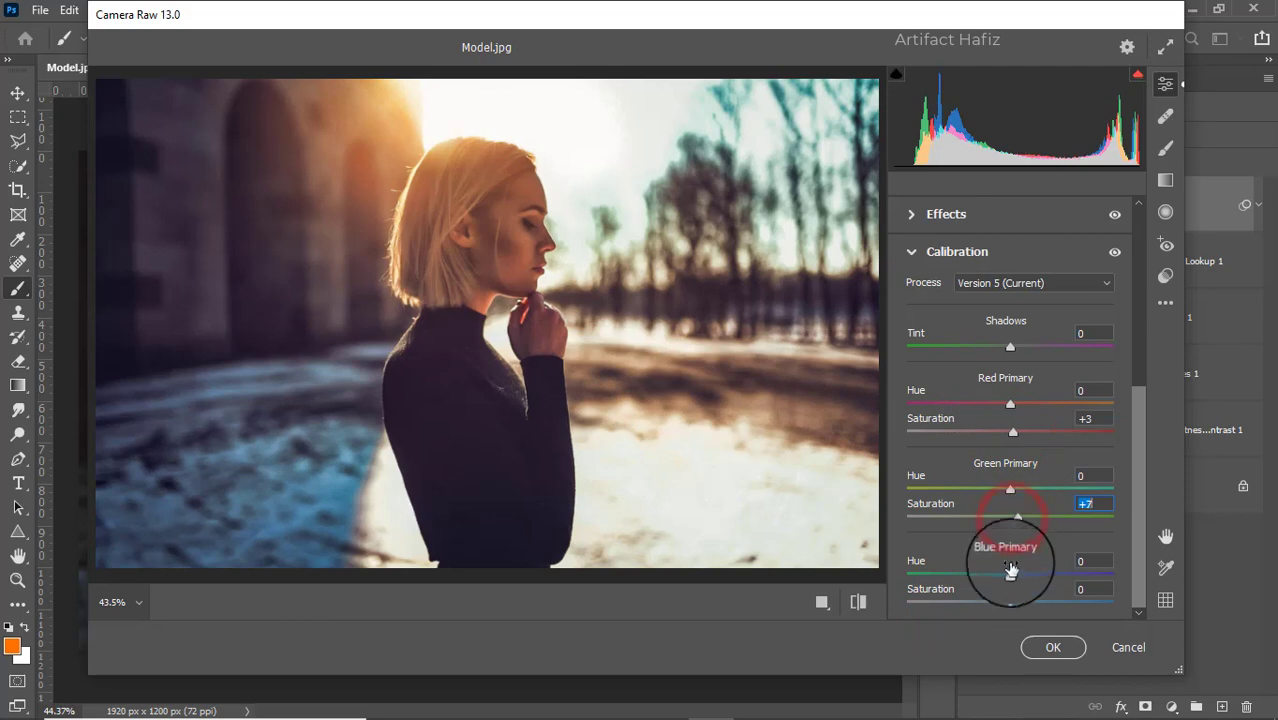
drag(1013, 602, 1016, 604)
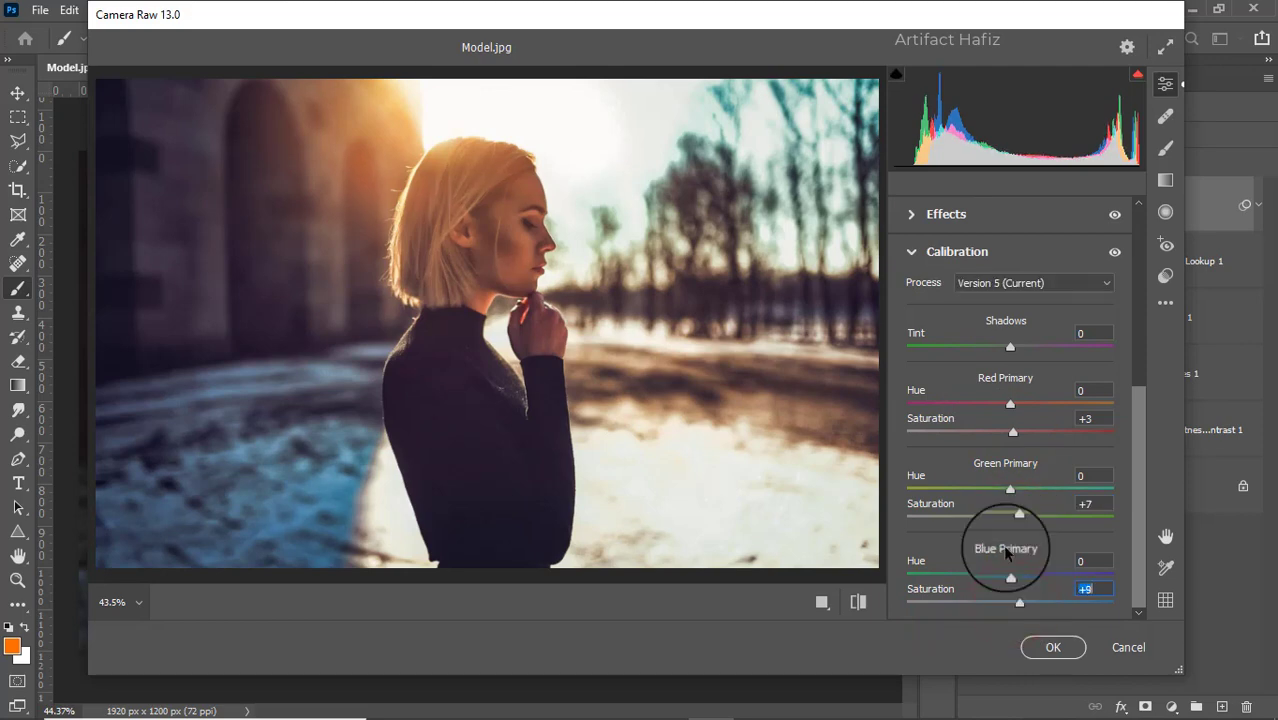
click(1040, 645)
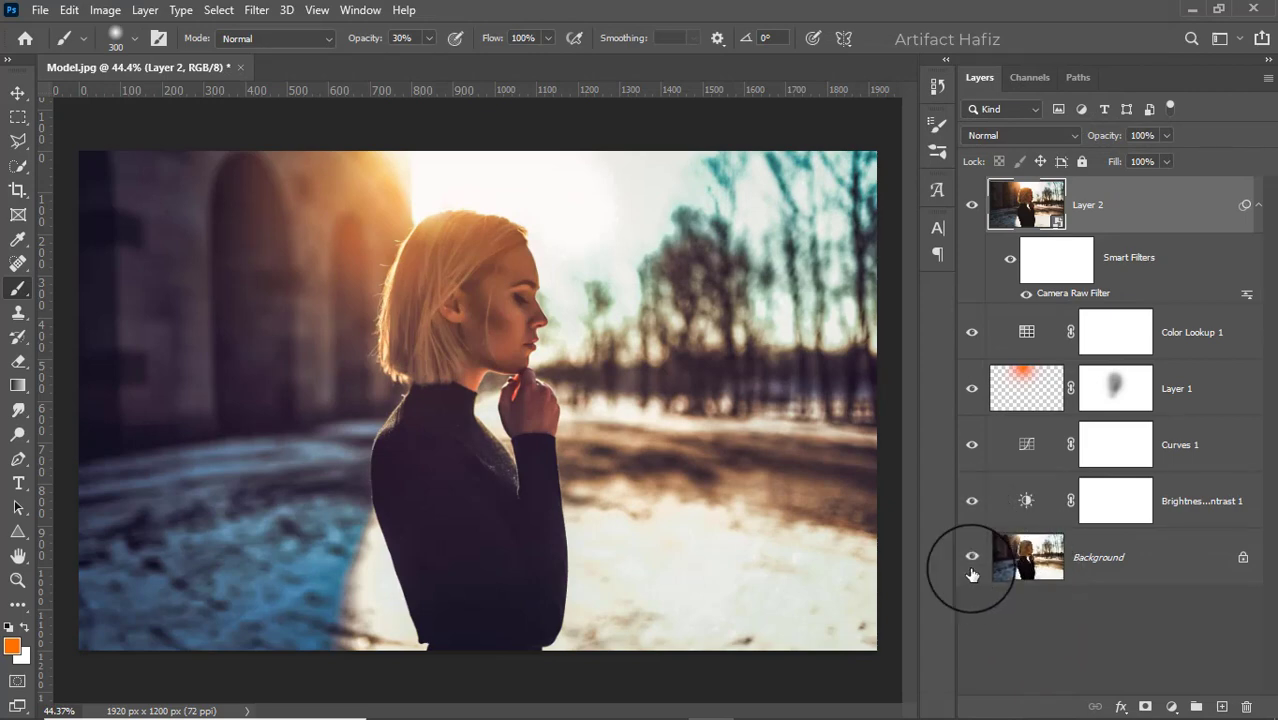
Step: Compare the original photo with the graded result by toggling the visibility of all layers except the Background
alt+click(971, 557)
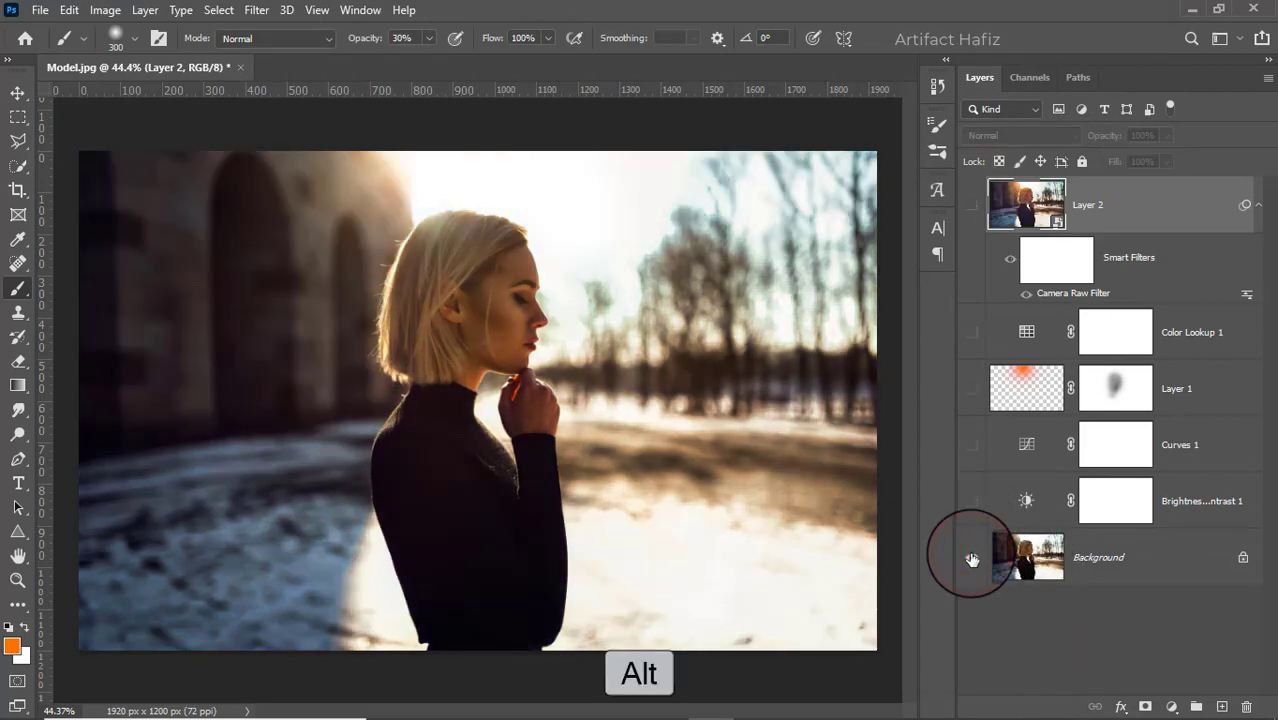
alt+click(971, 557)
alt+click(971, 557)
alt+click(971, 557)
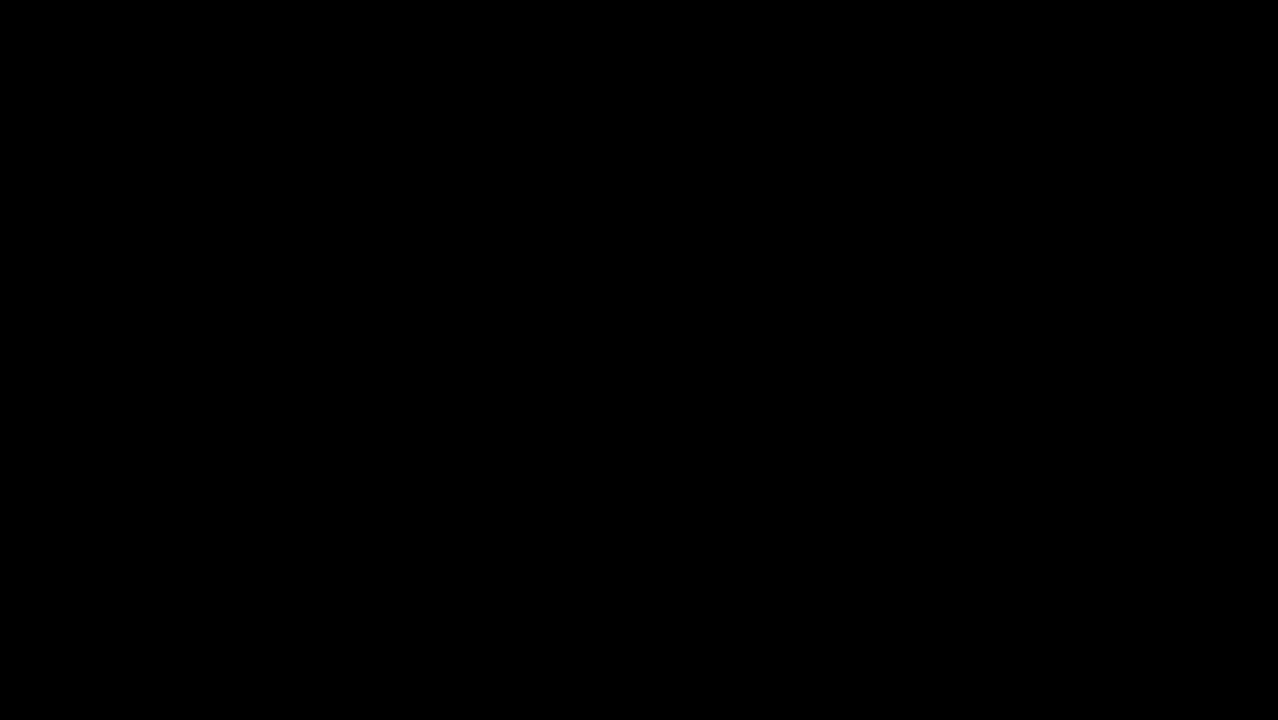